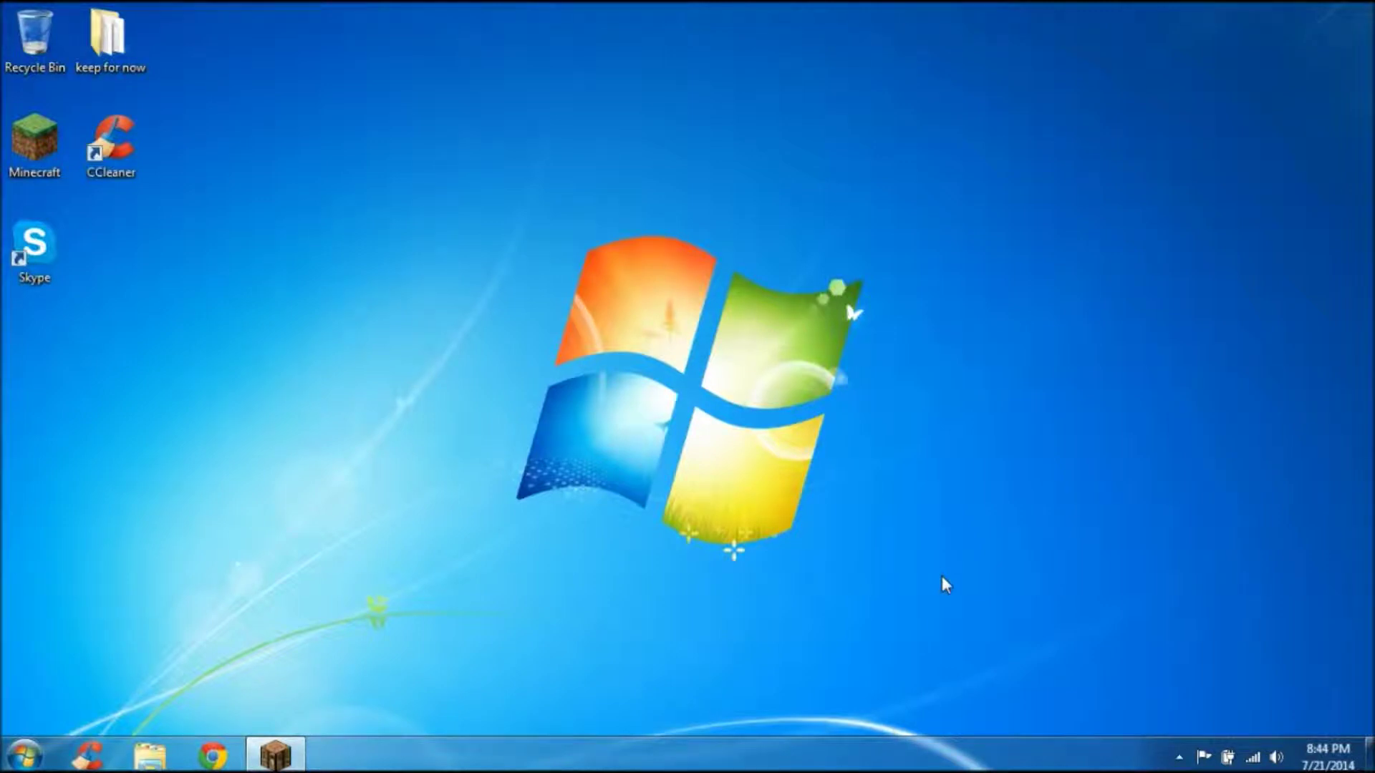
# Launch GIMP 2 from the Windows Start menu and maximize its main window
pyautogui.press('super')
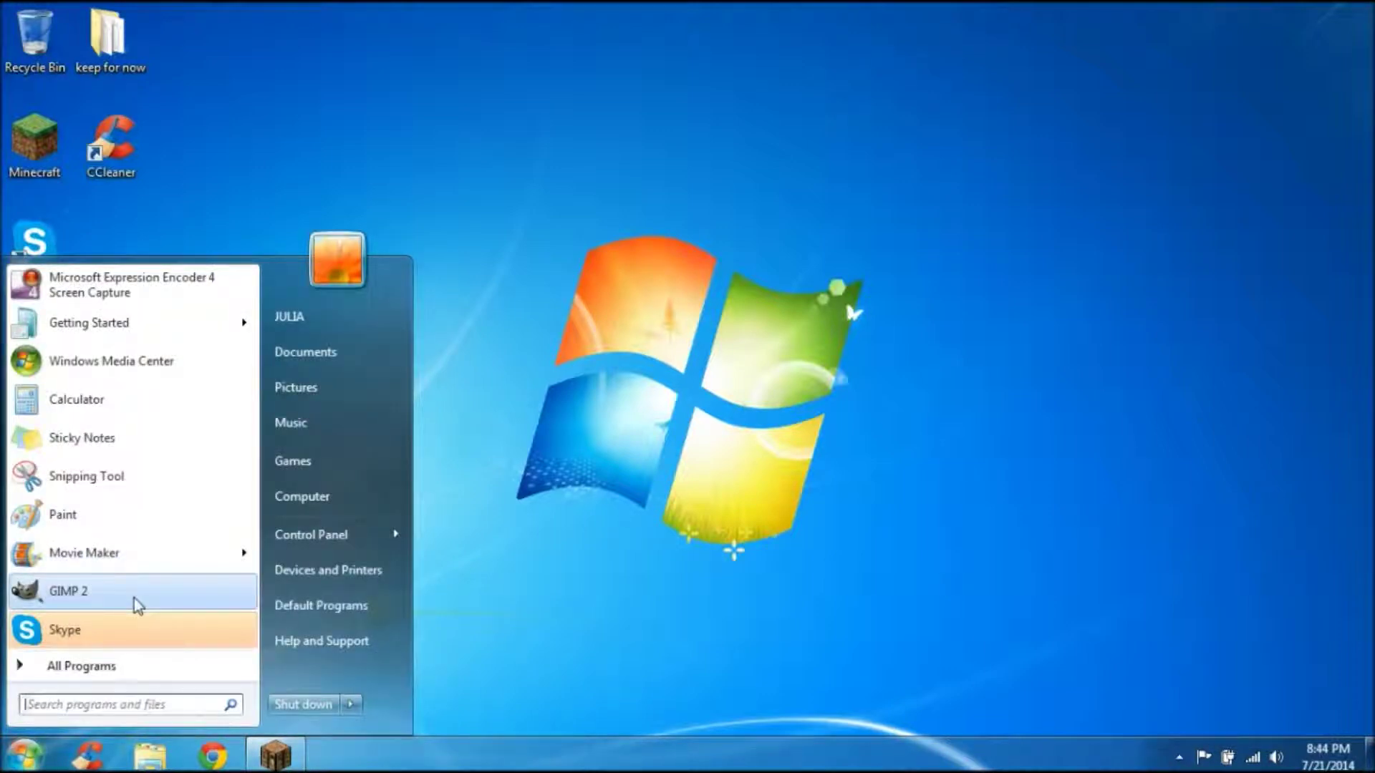
pyautogui.click(134, 599)
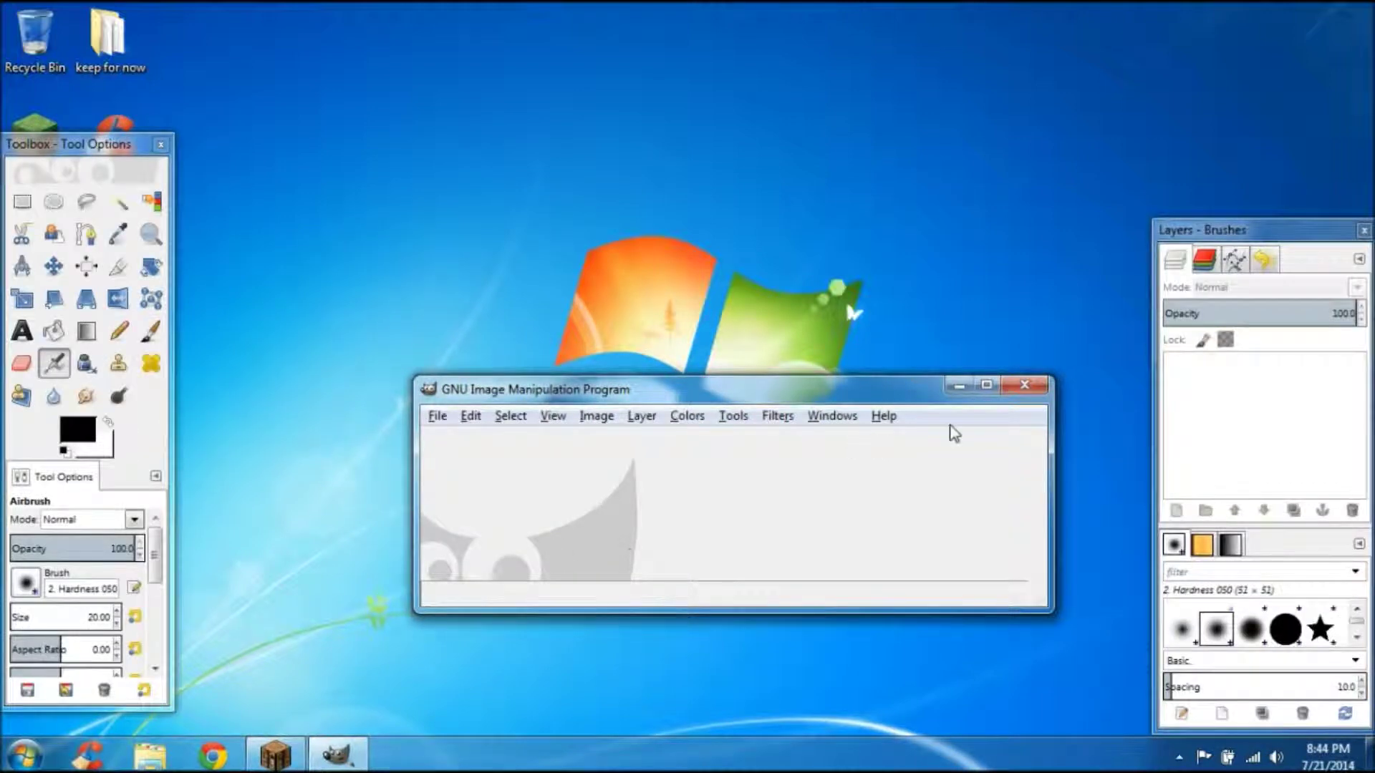
pyautogui.click(987, 387)
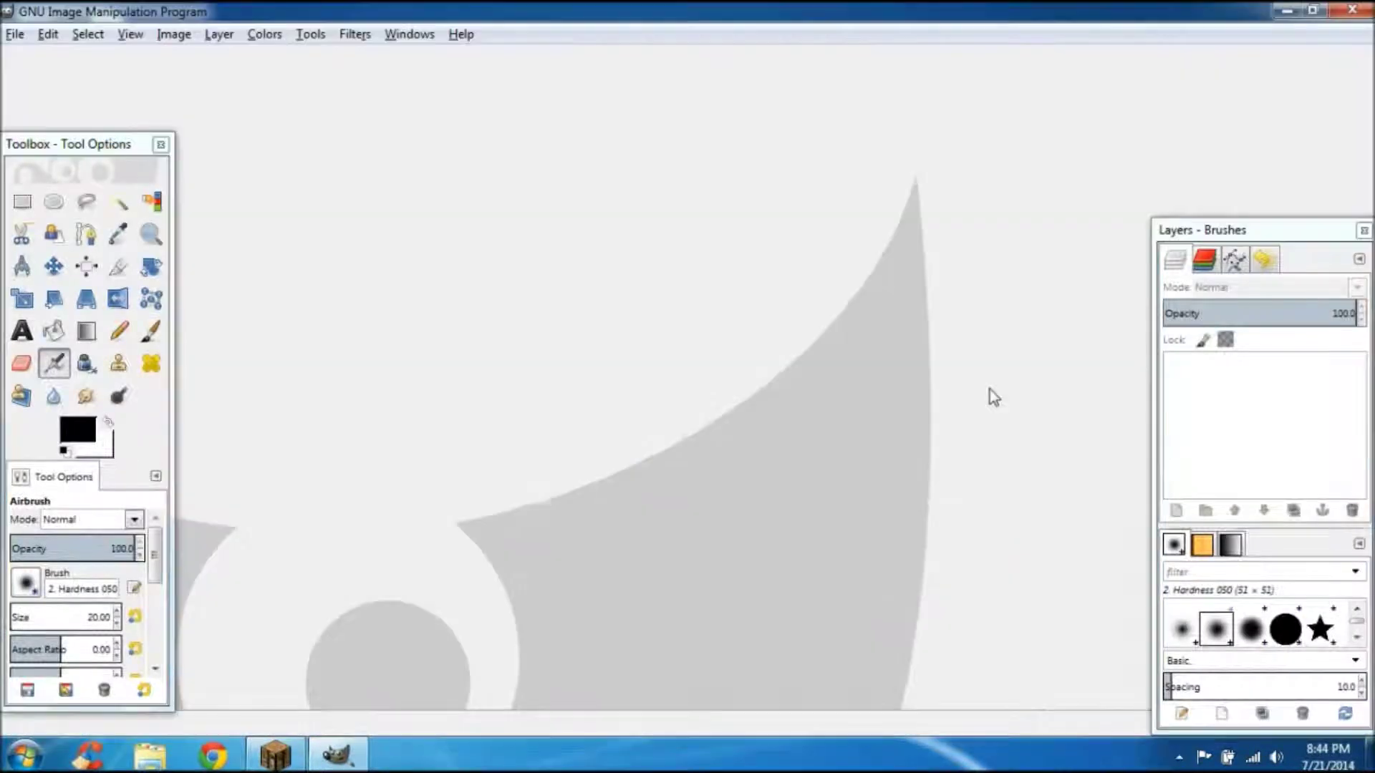
# Create a new image with Width 1280 and Height 720 pixels
pyautogui.click(13, 33)
pyautogui.click(45, 61)
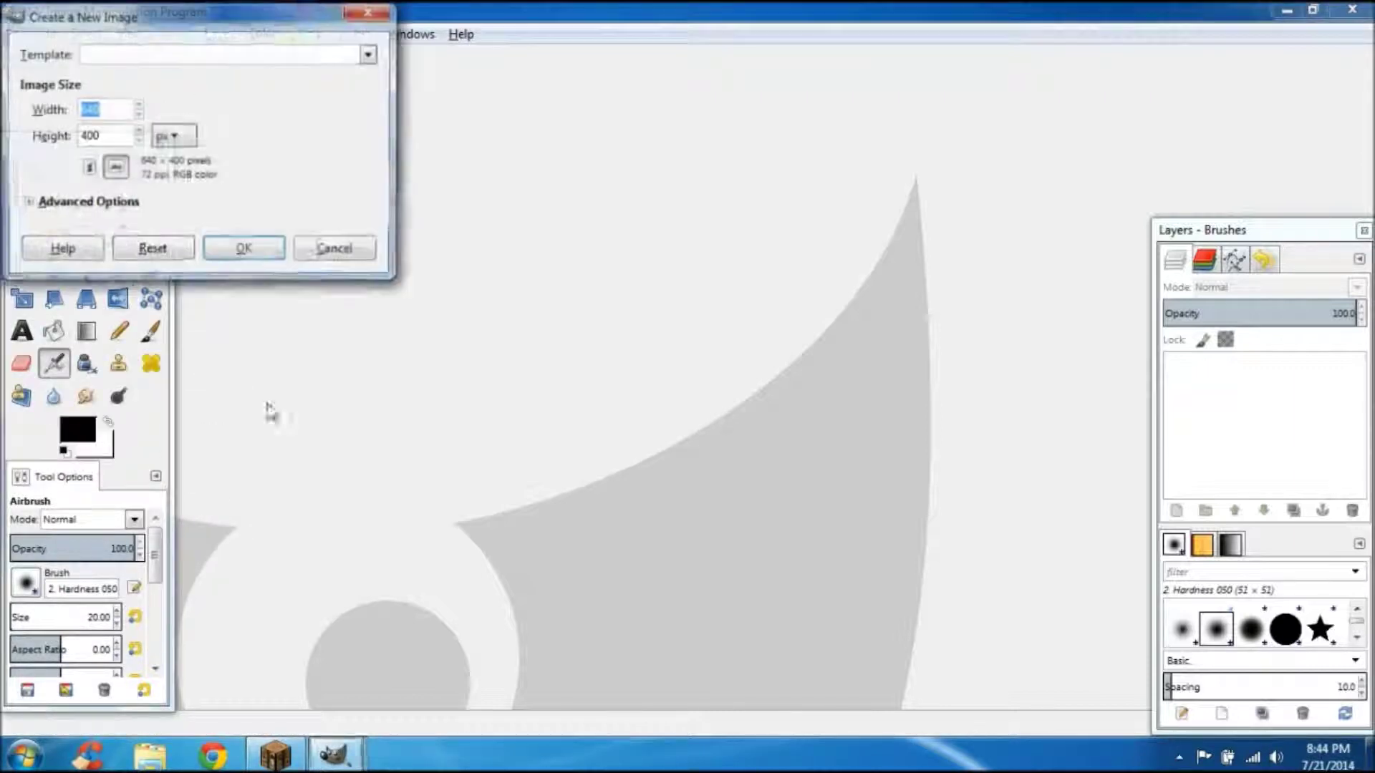
pyautogui.click(112, 112)
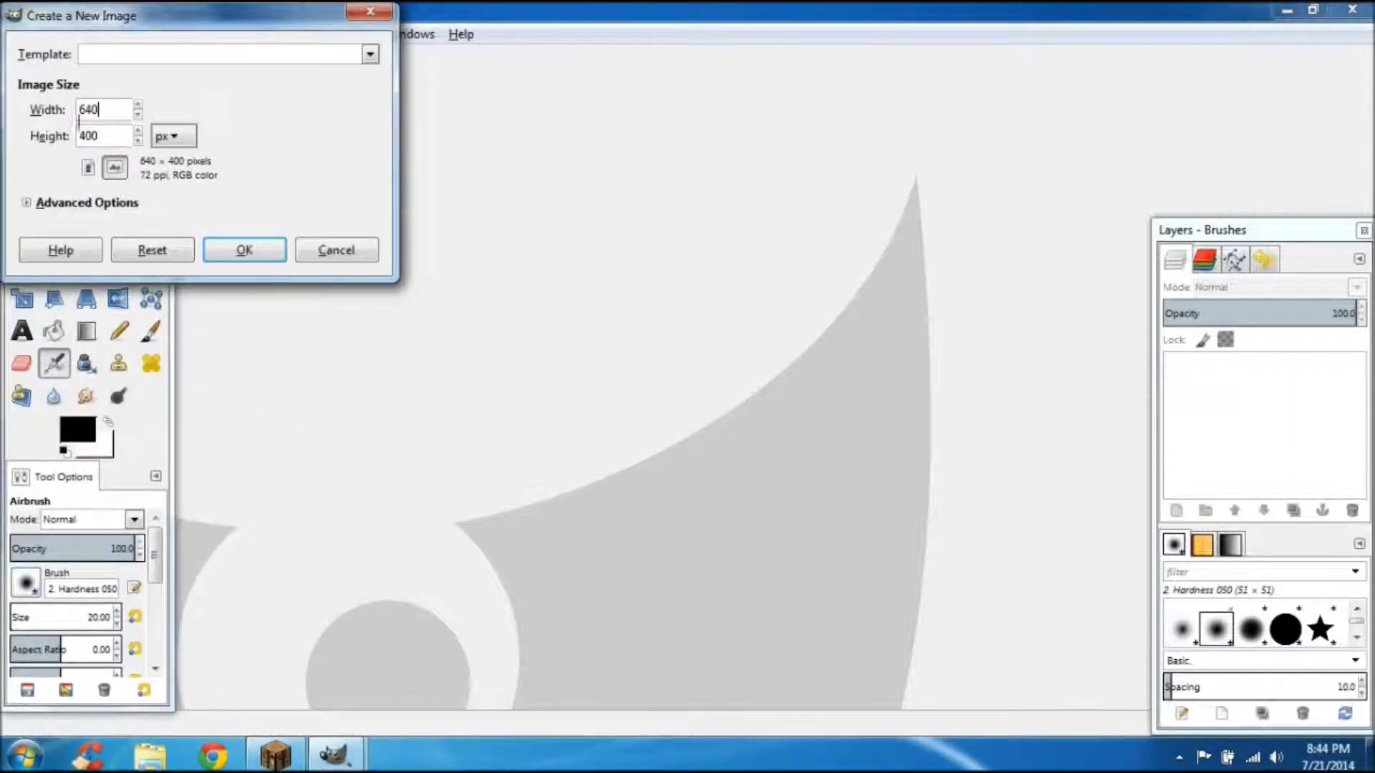
pyautogui.doubleClick(79, 118)
pyautogui.click(116, 134)
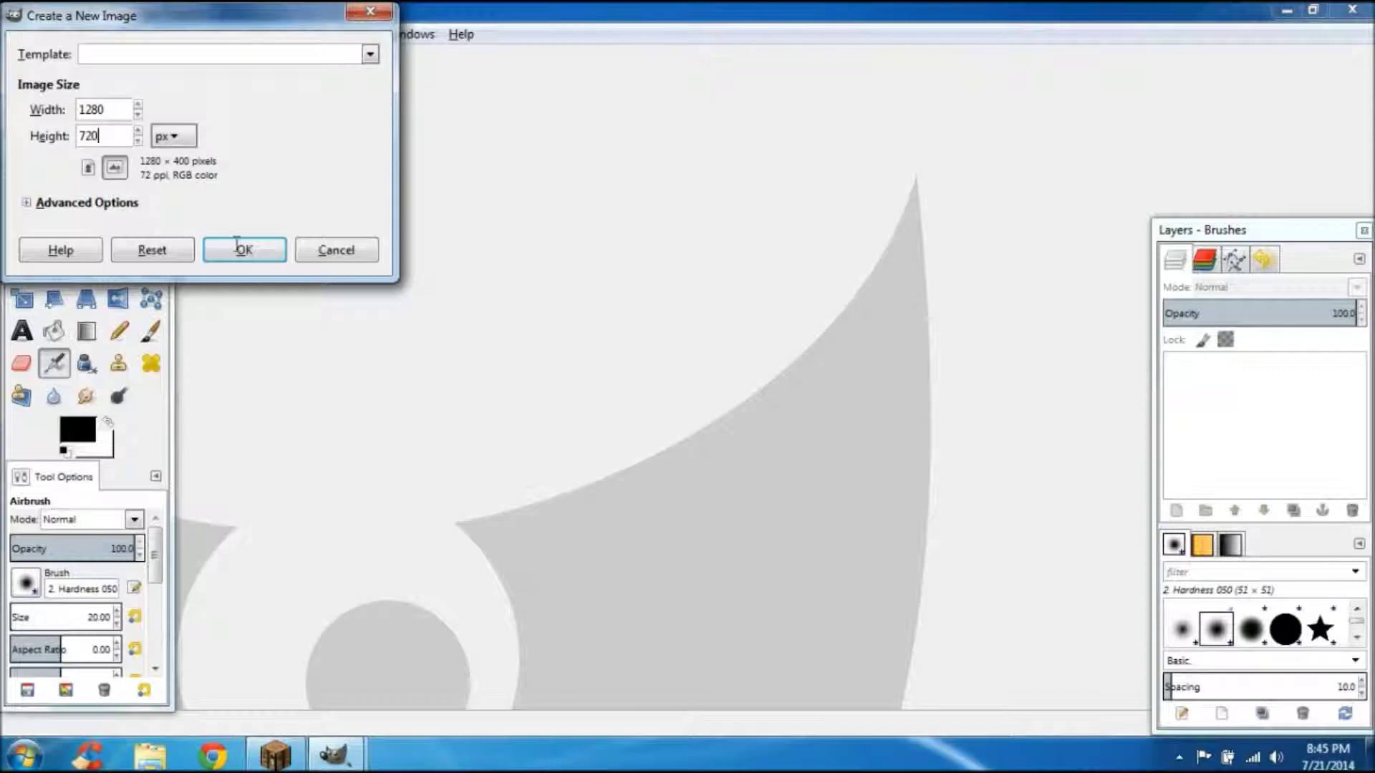
pyautogui.click(259, 250)
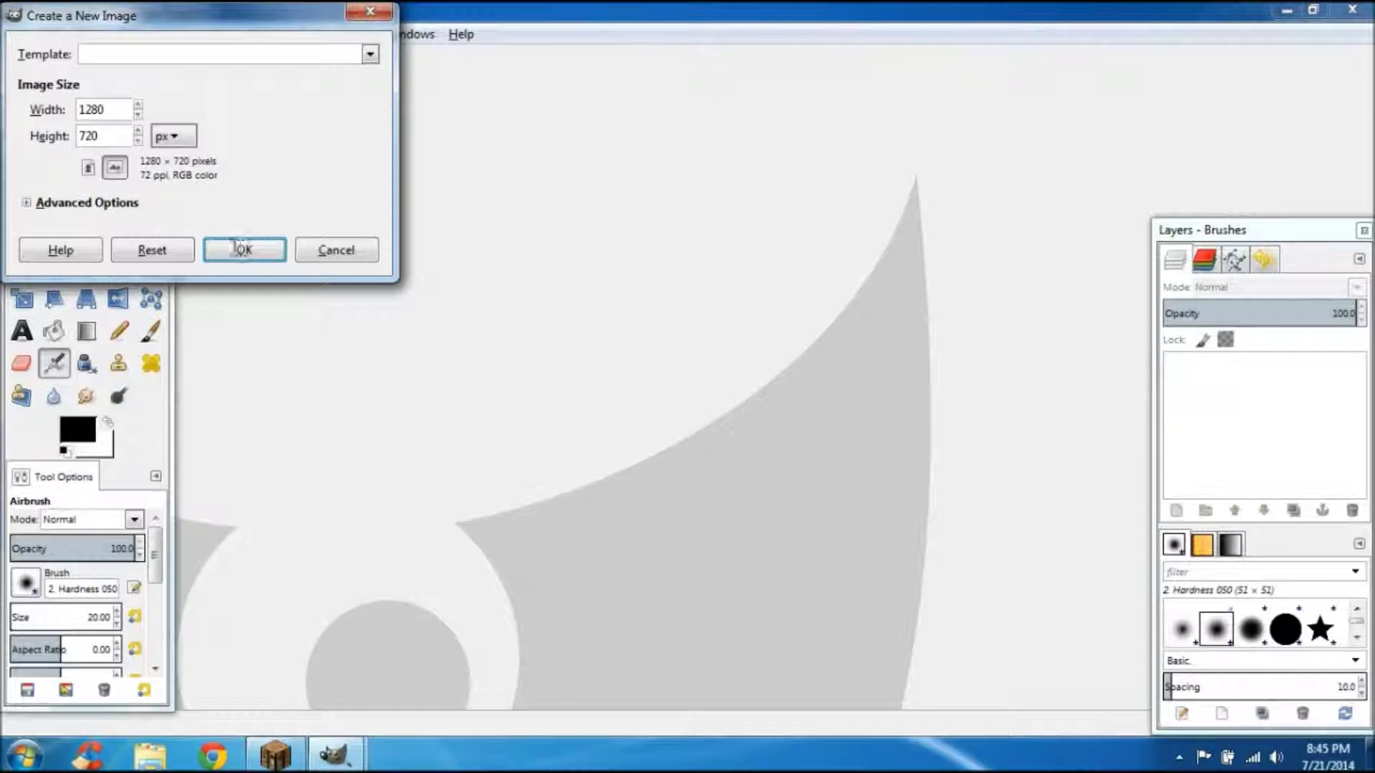
pyautogui.click(270, 254)
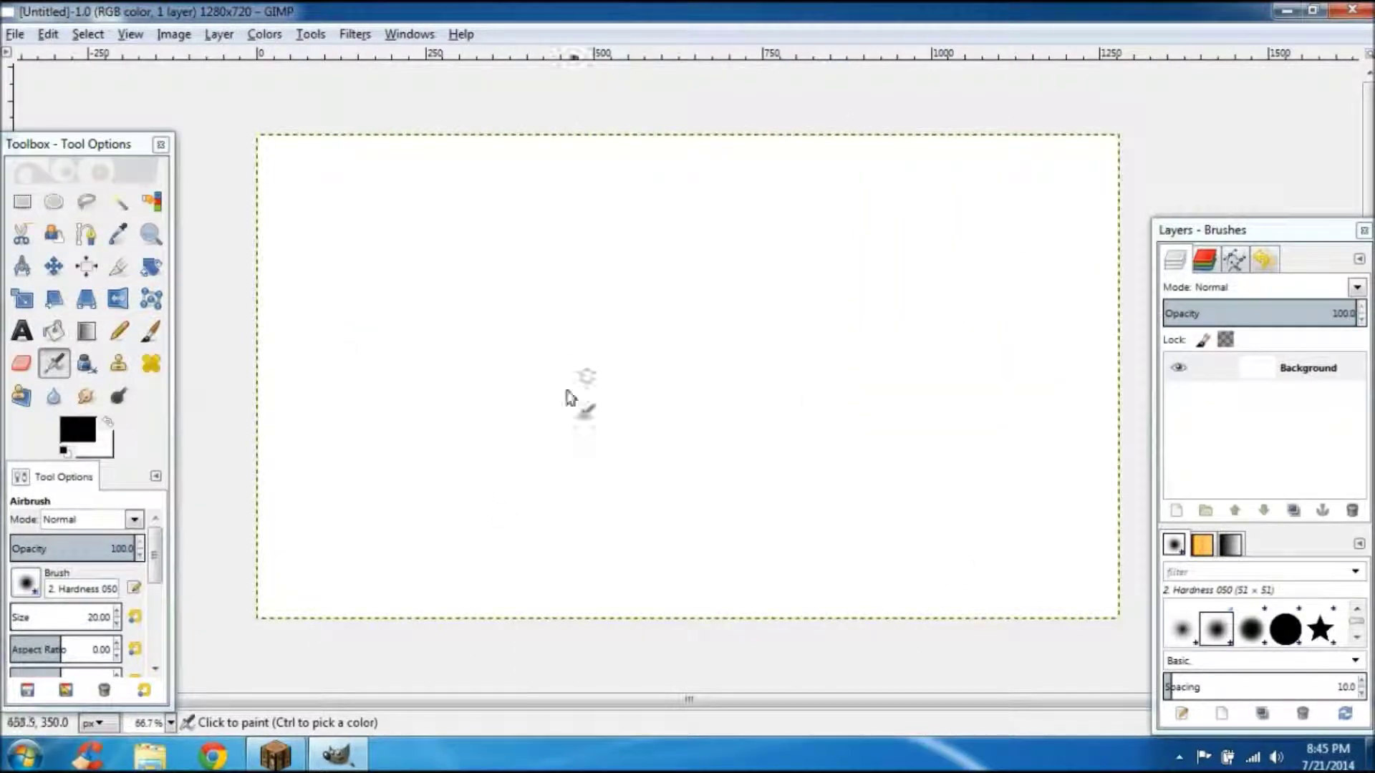
# Select the Move tool and delete the Background layer, leaving a transparent canvas
pyautogui.click(54, 266)
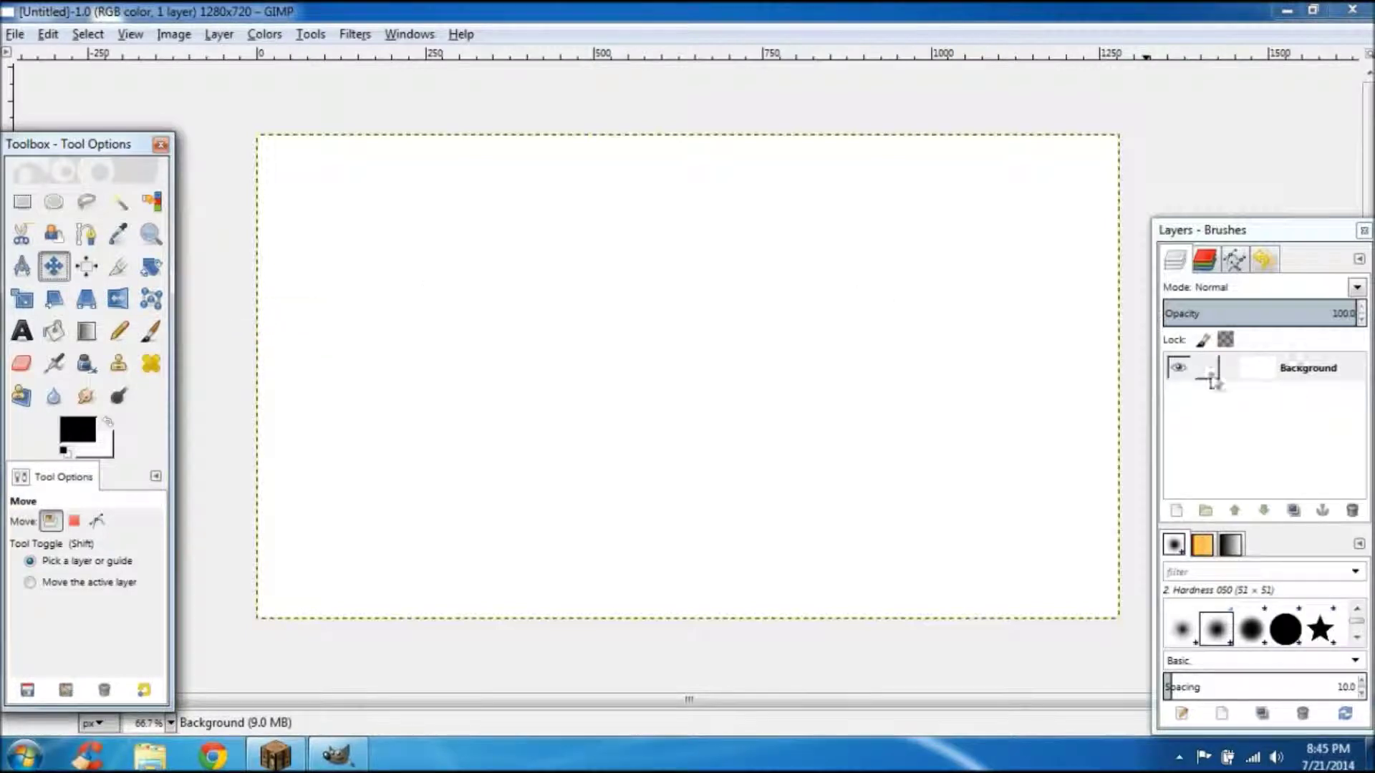
pyautogui.rightClick(1252, 373)
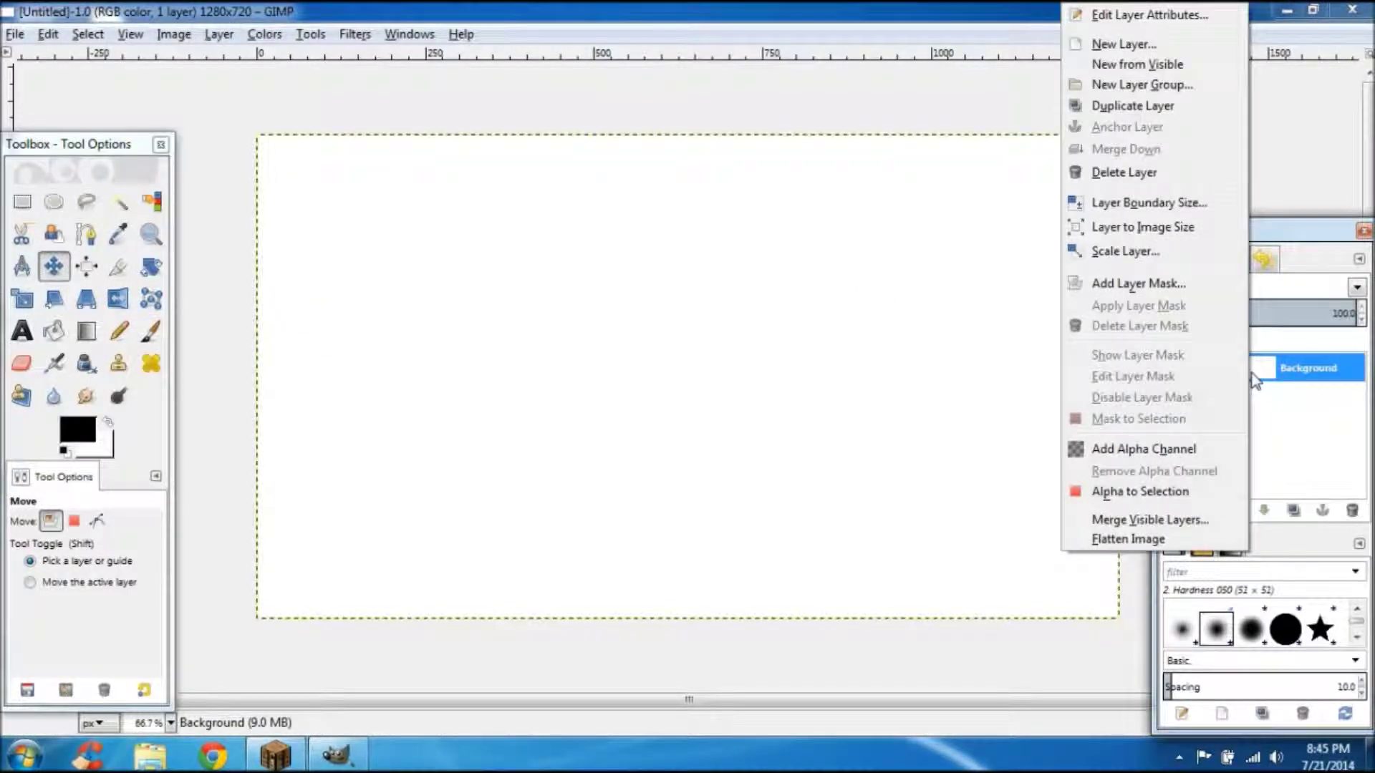
pyautogui.click(1149, 173)
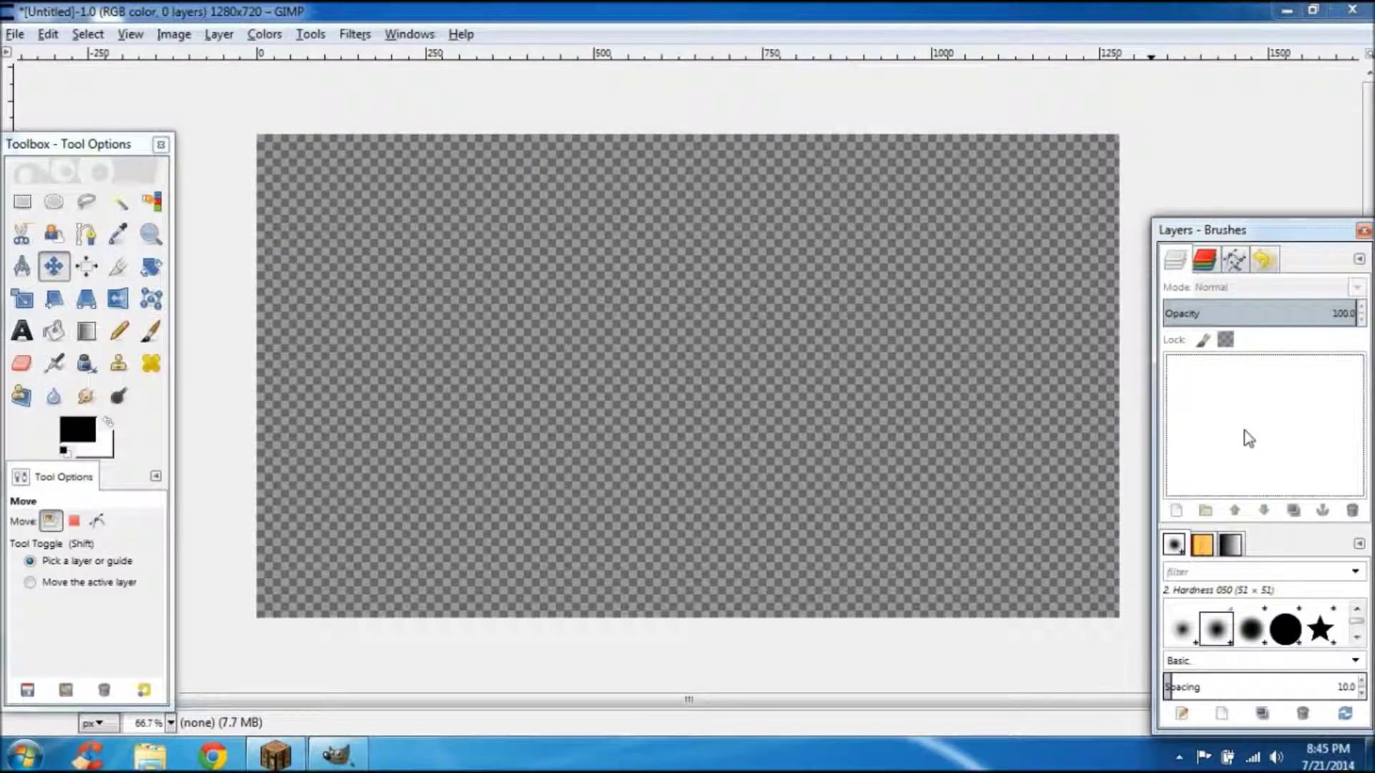
# Run Minecraft Skin Viewer from its zip via 'minecraft skin' search, then close Explorer
pyautogui.press('super')
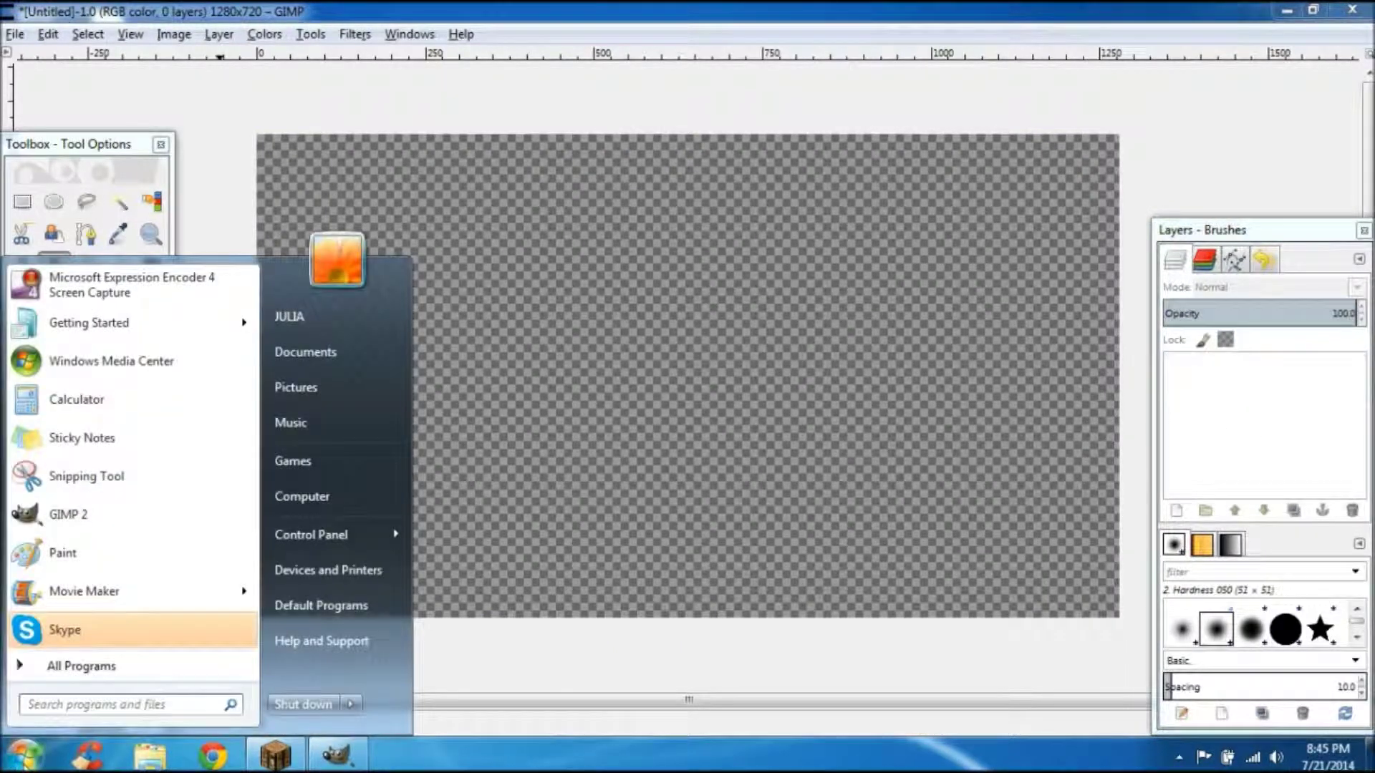
pyautogui.write('minecraft skin')
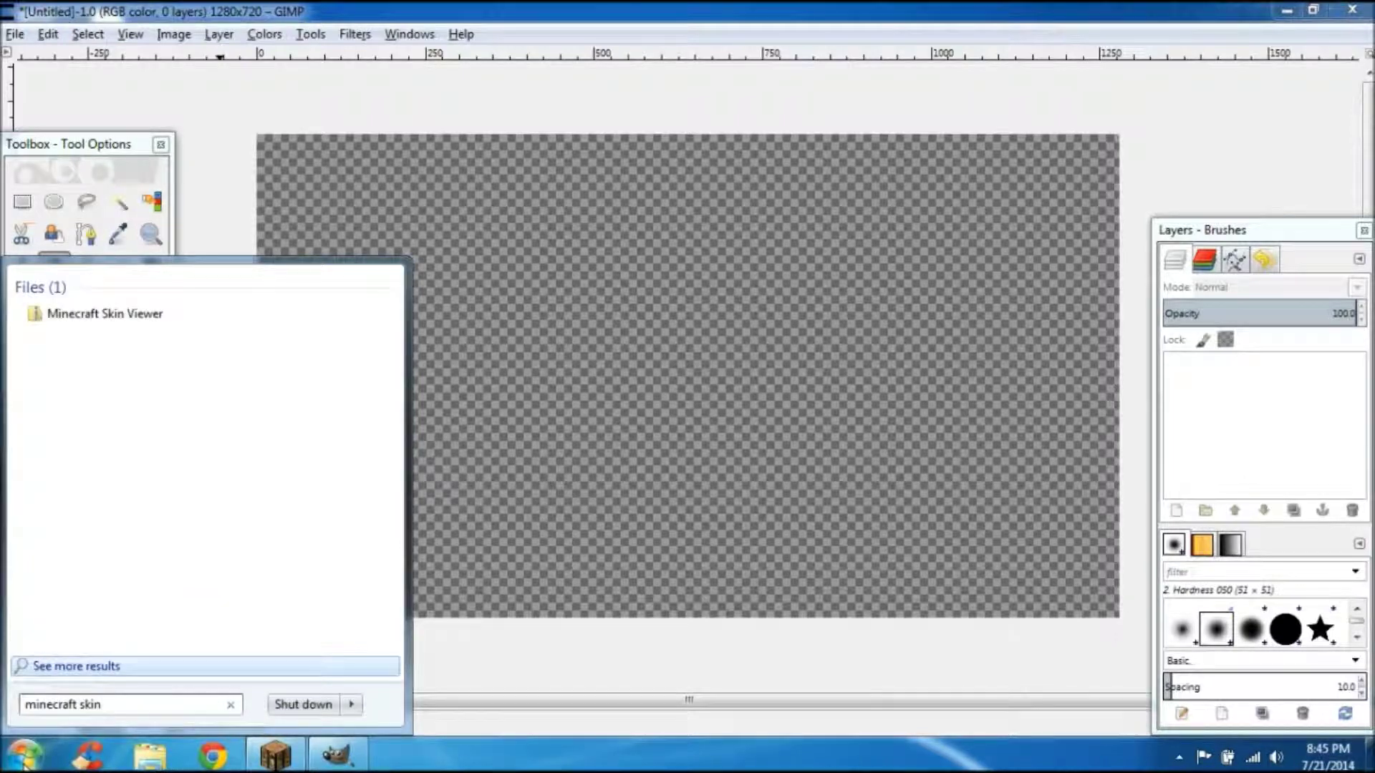
pyautogui.click(191, 326)
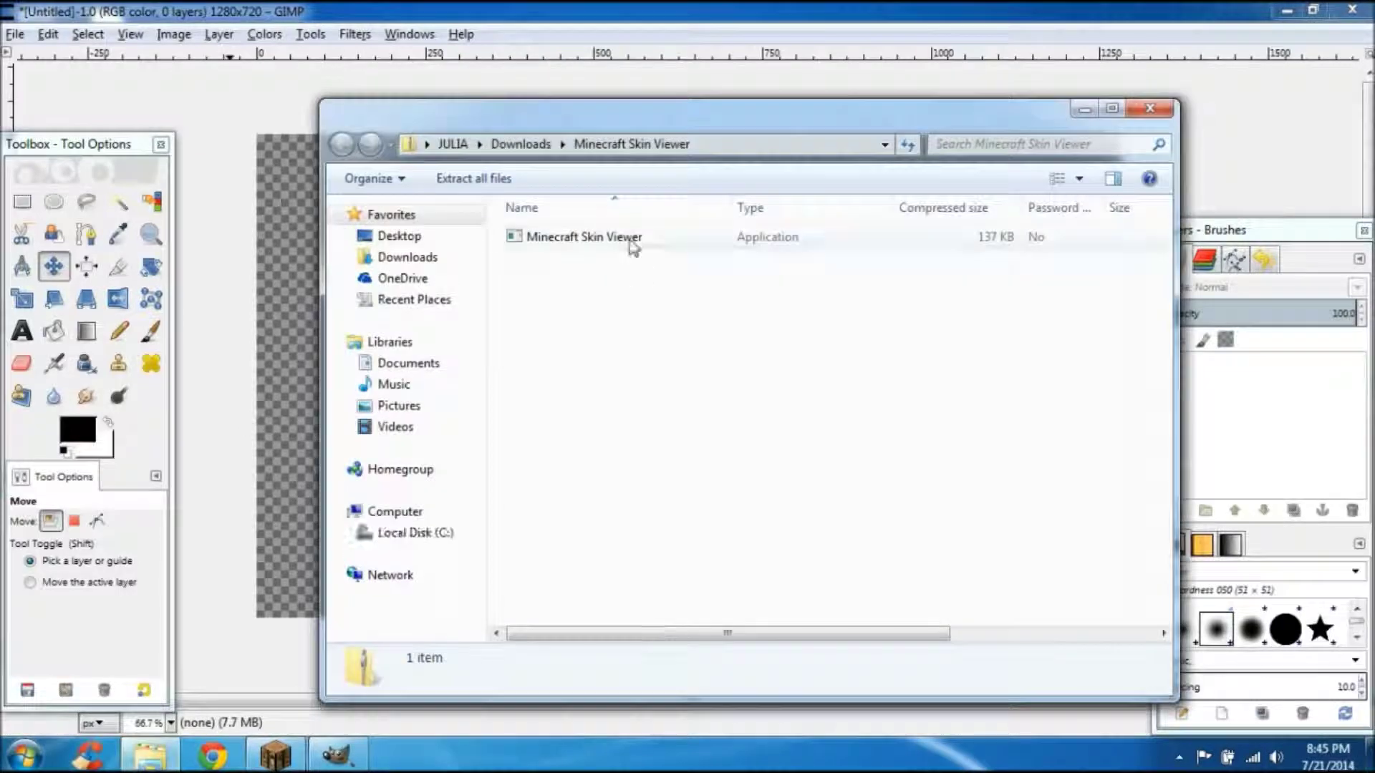
pyautogui.doubleClick(630, 246)
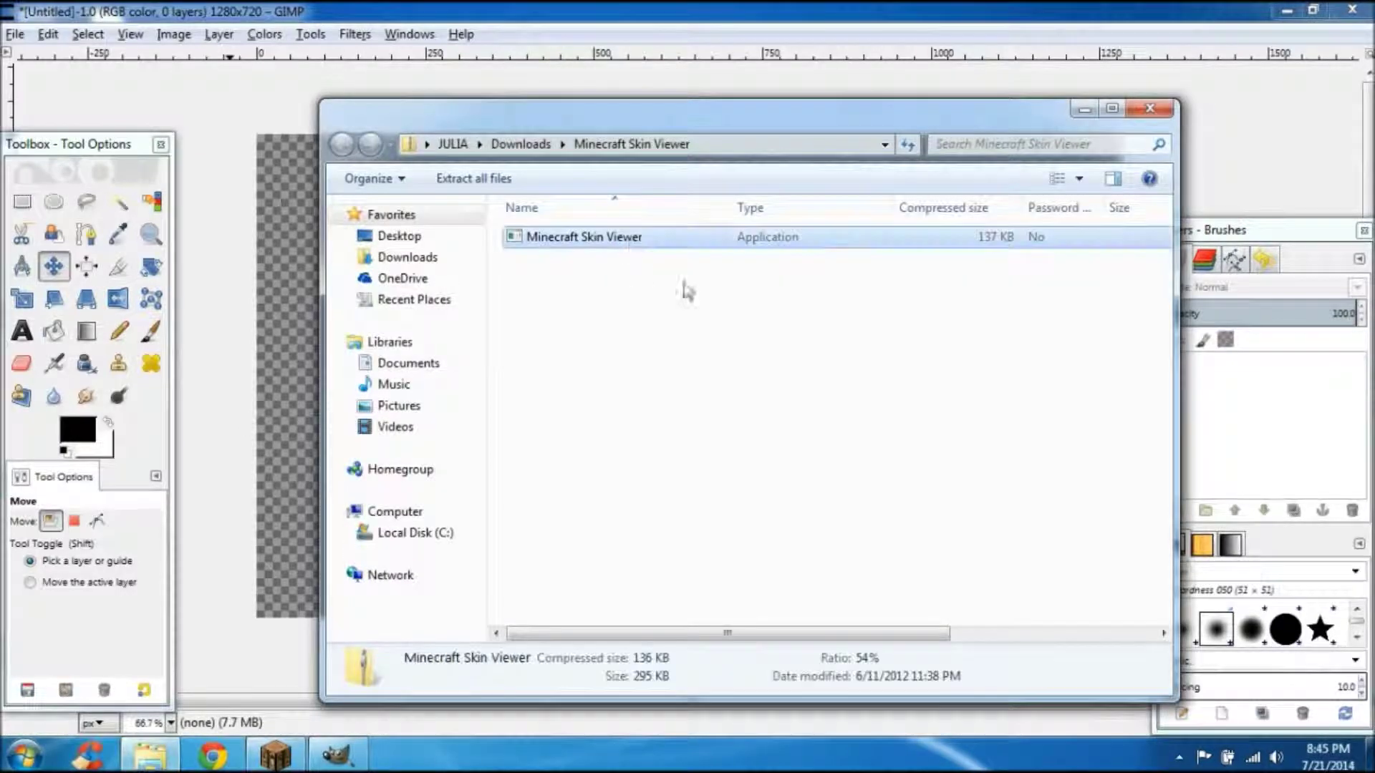
pyautogui.click(745, 405)
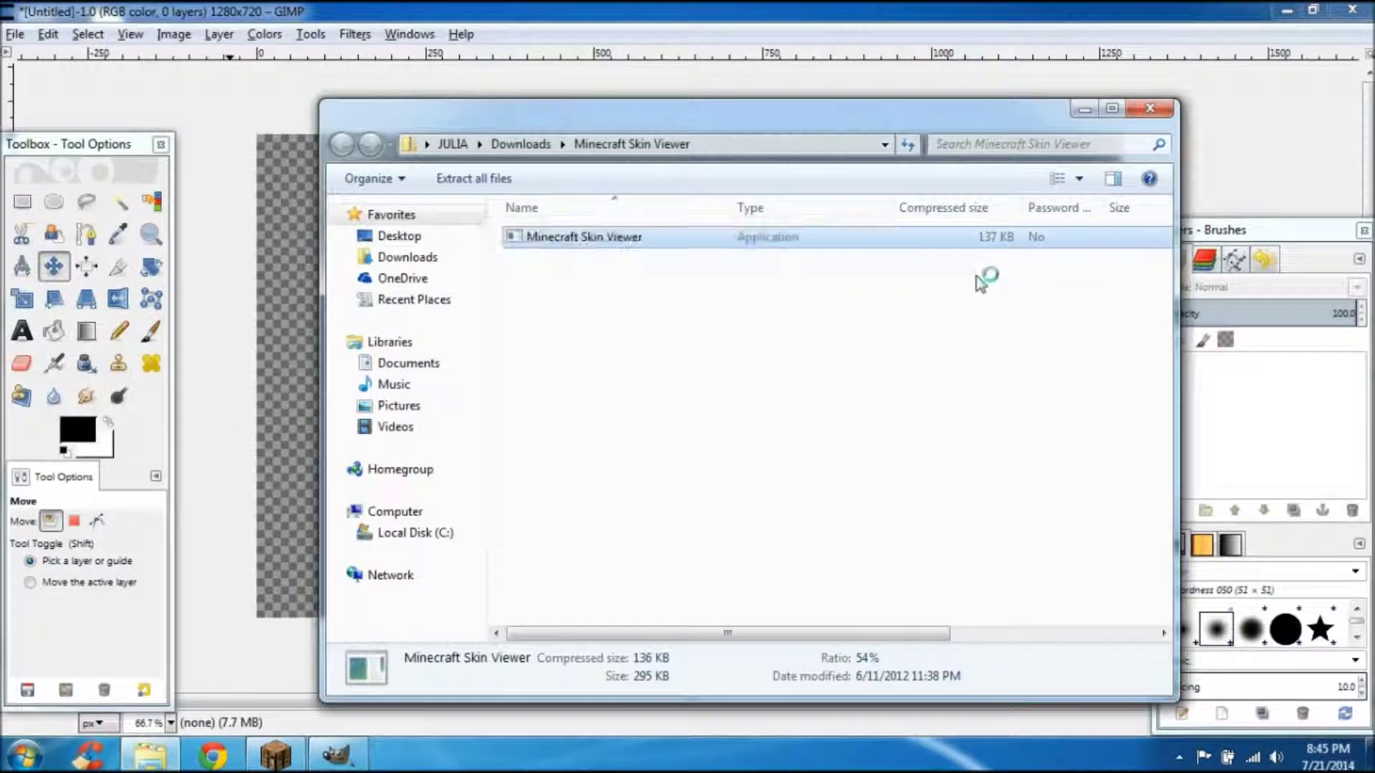
pyautogui.click(1151, 111)
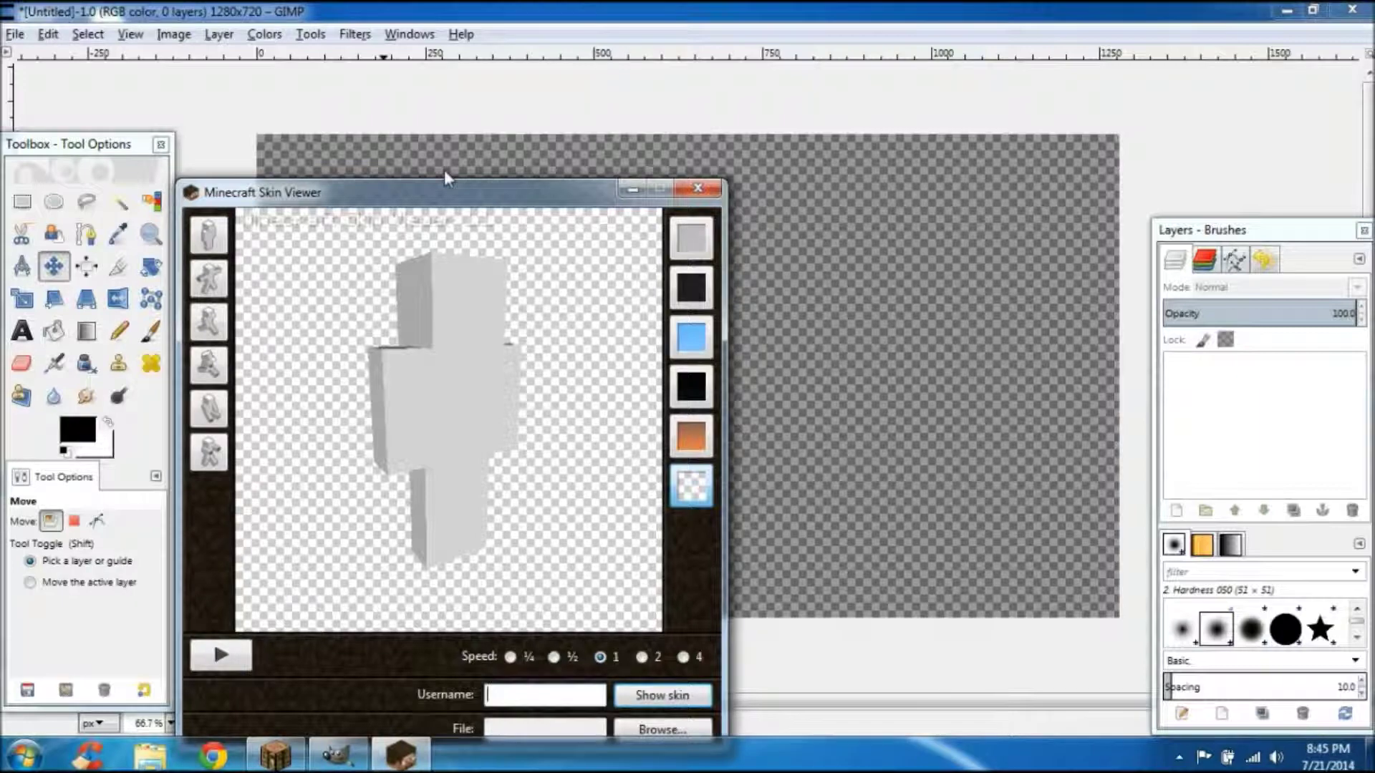
# Move the viewer window top-left, then enter the player username and load its skin
pyautogui.moveTo(444, 177); pyautogui.dragTo(294, 57)
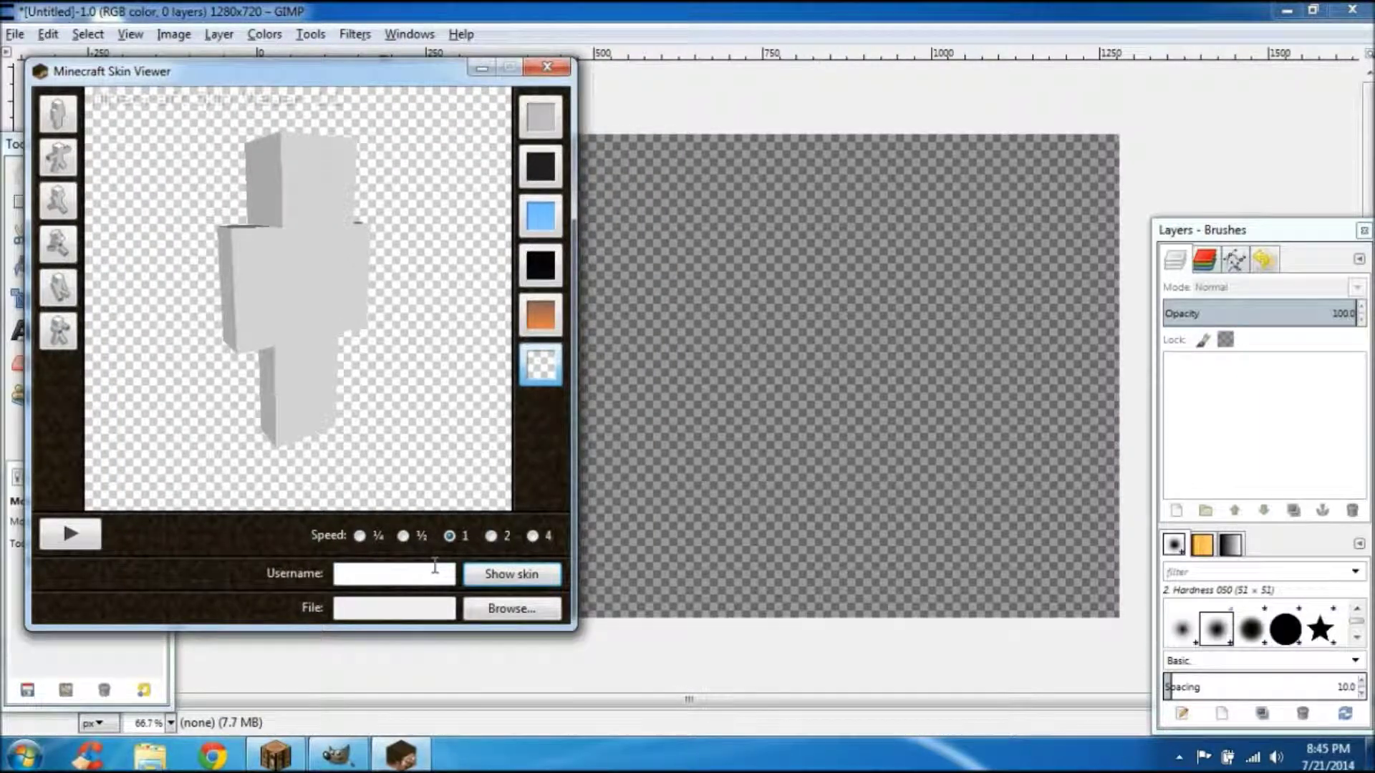
pyautogui.write('Girlcatlove1524')
pyautogui.click(534, 577)
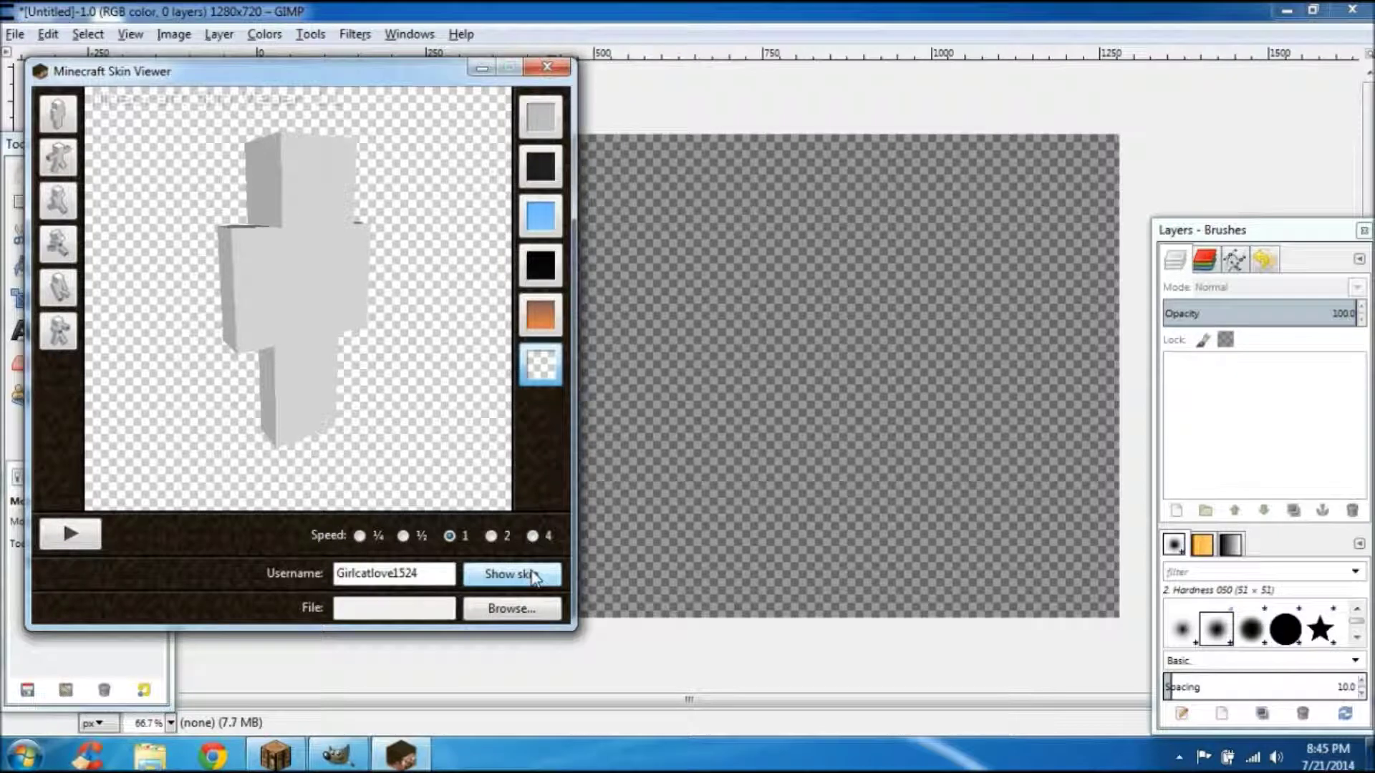
pyautogui.moveTo(429, 574); pyautogui.dragTo(302, 577)
pyautogui.press('BackSpace')
pyautogui.write('g')
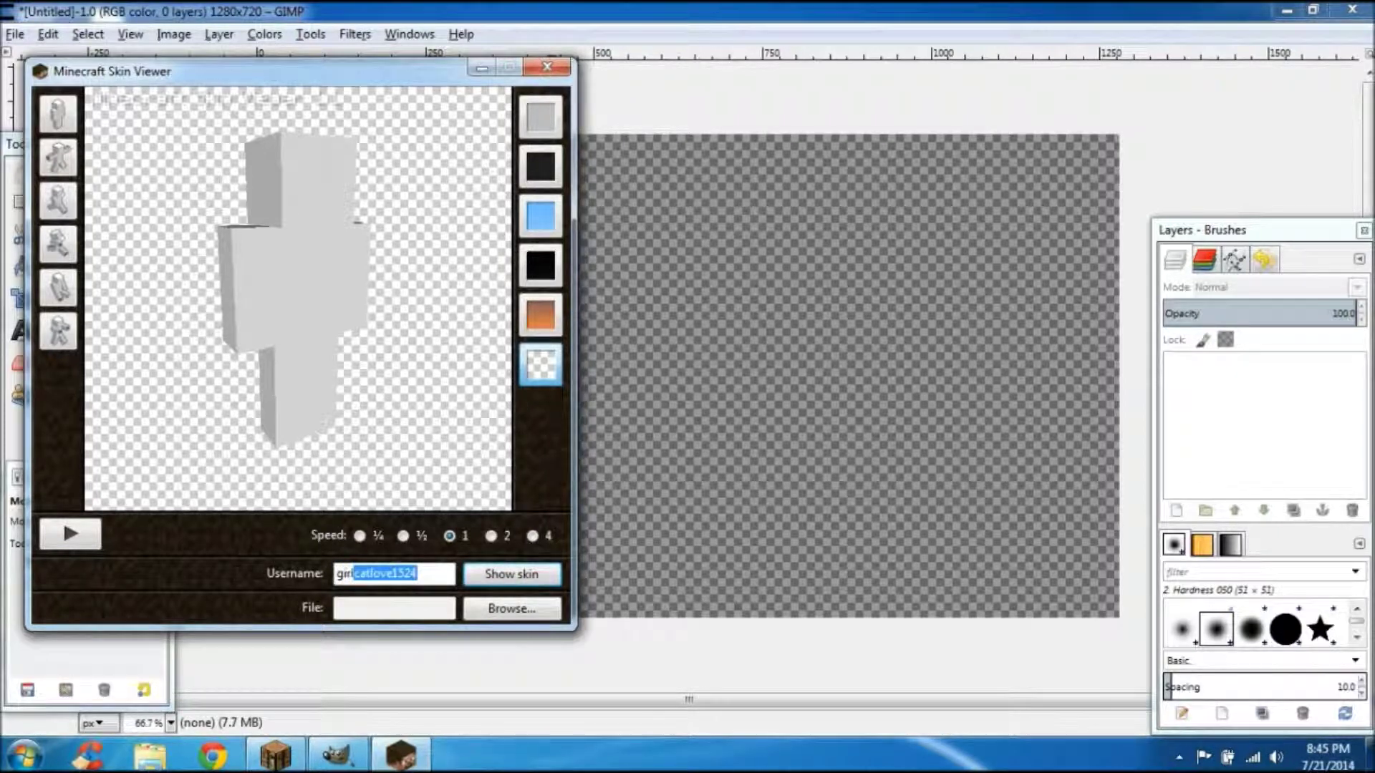
pyautogui.write('irlcatlove152')
pyautogui.press('Return')
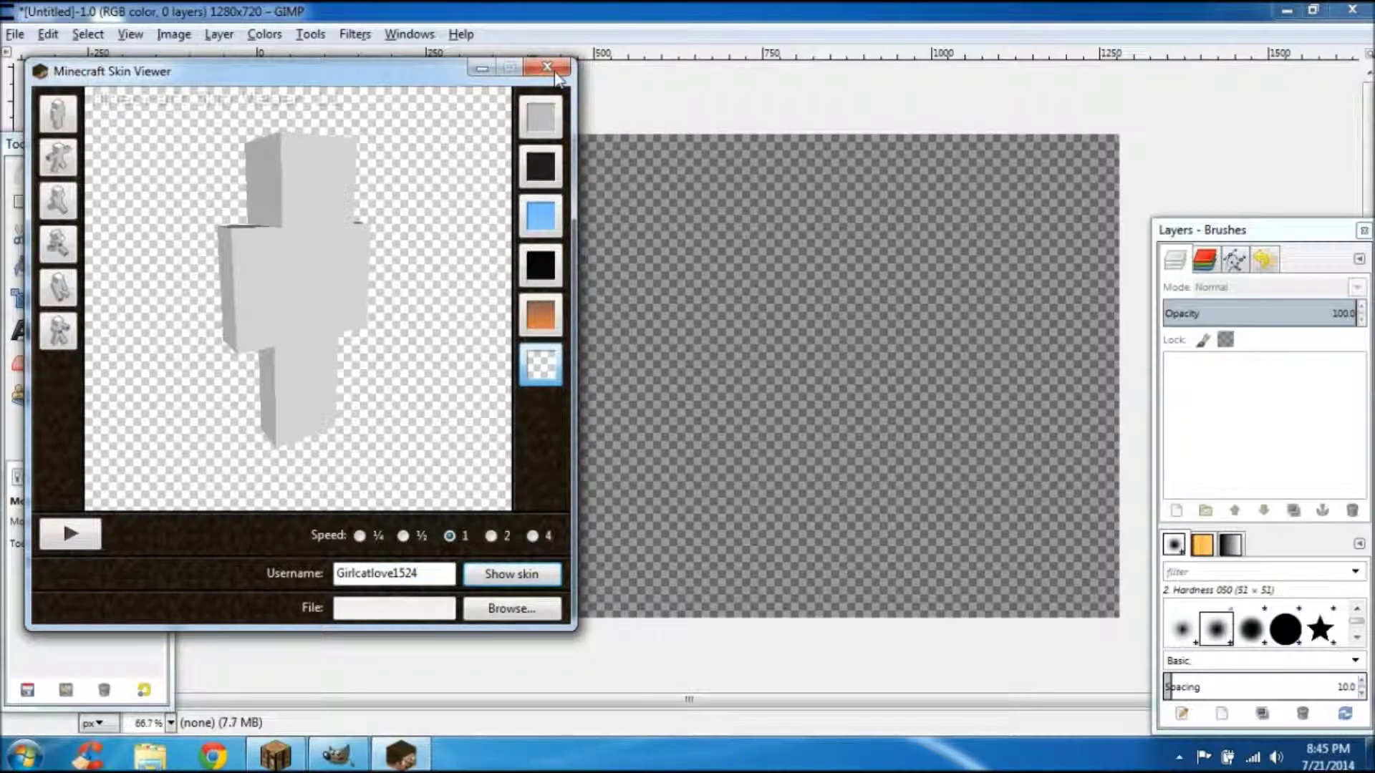
# Rotate the model to an angled view and pose it, then close the viewer
pyautogui.moveTo(433, 228); pyautogui.dragTo(362, 291)
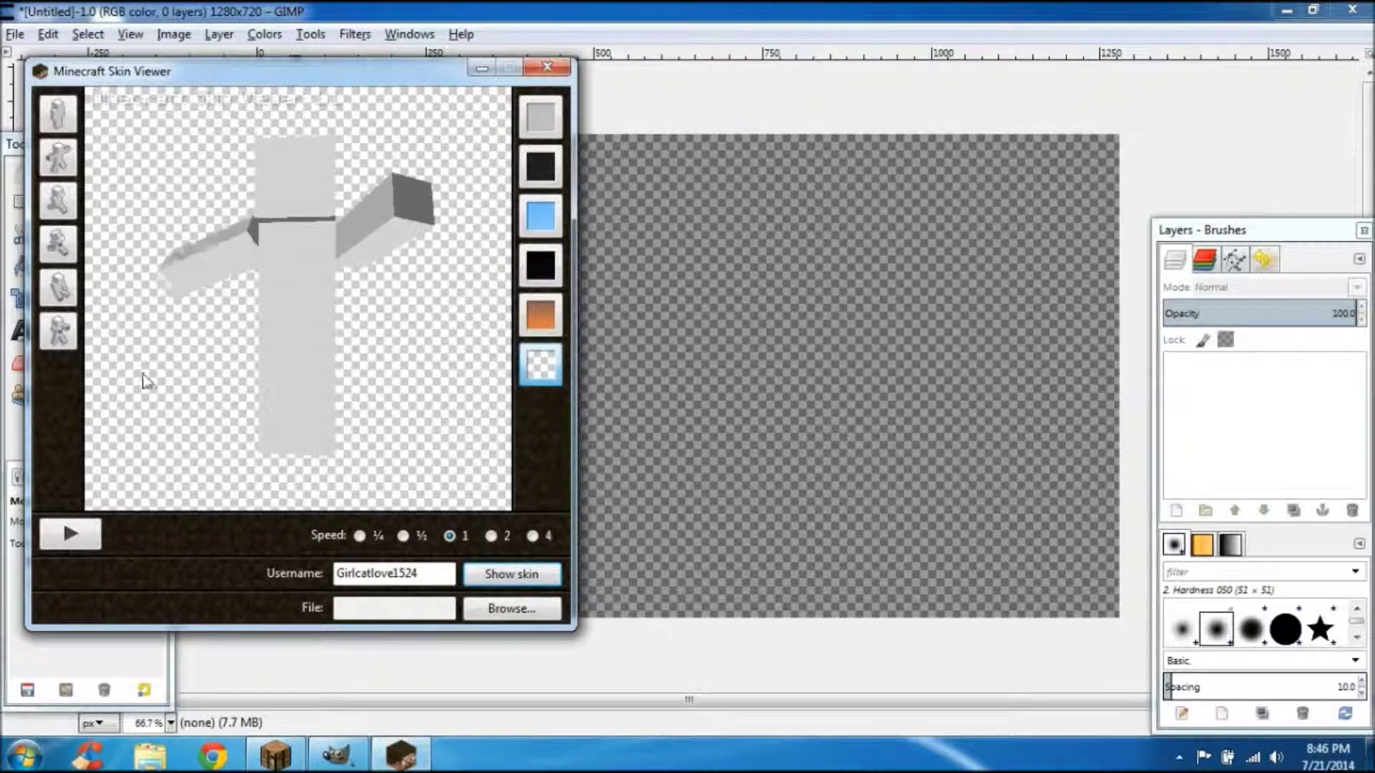
pyautogui.moveTo(279, 291); pyautogui.dragTo(172, 347)
pyautogui.moveTo(336, 390); pyautogui.dragTo(230, 113)
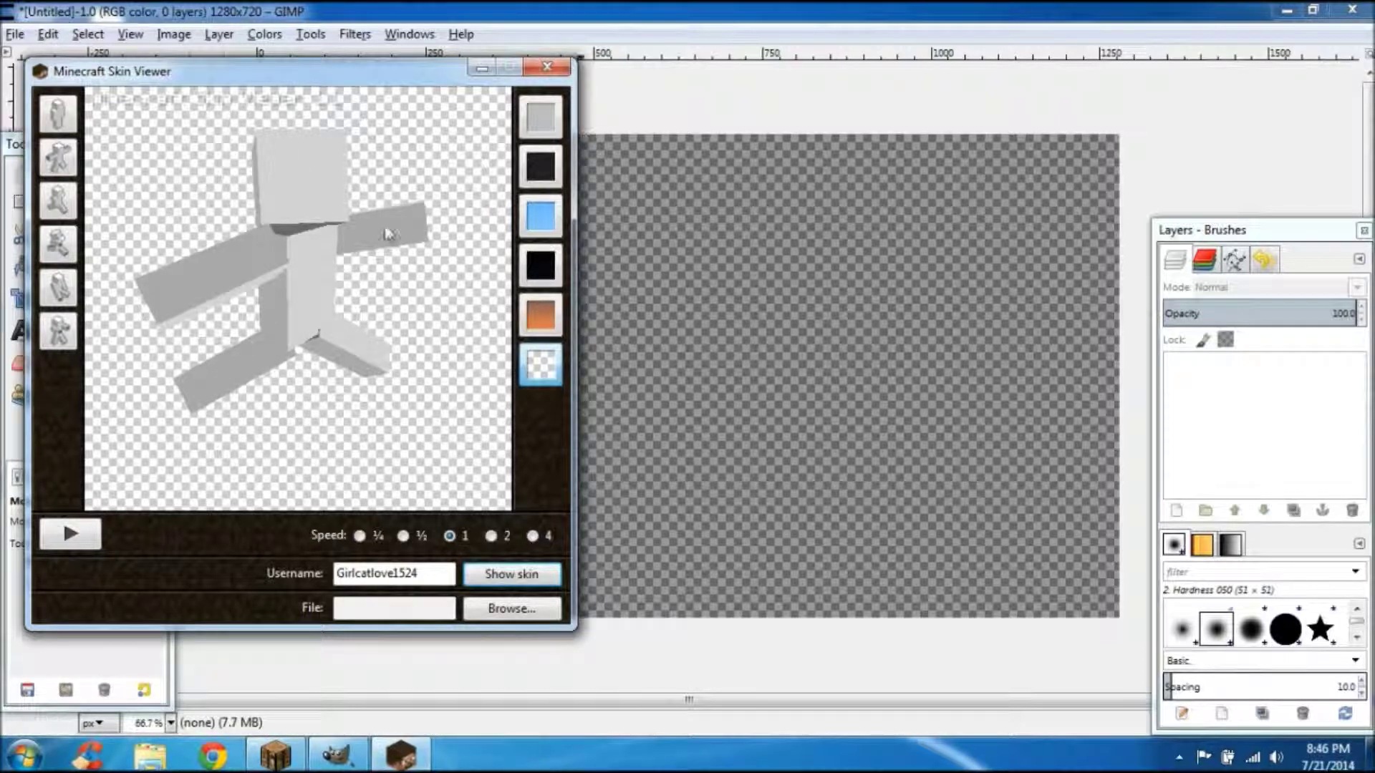
pyautogui.click(548, 69)
pyautogui.click(24, 756)
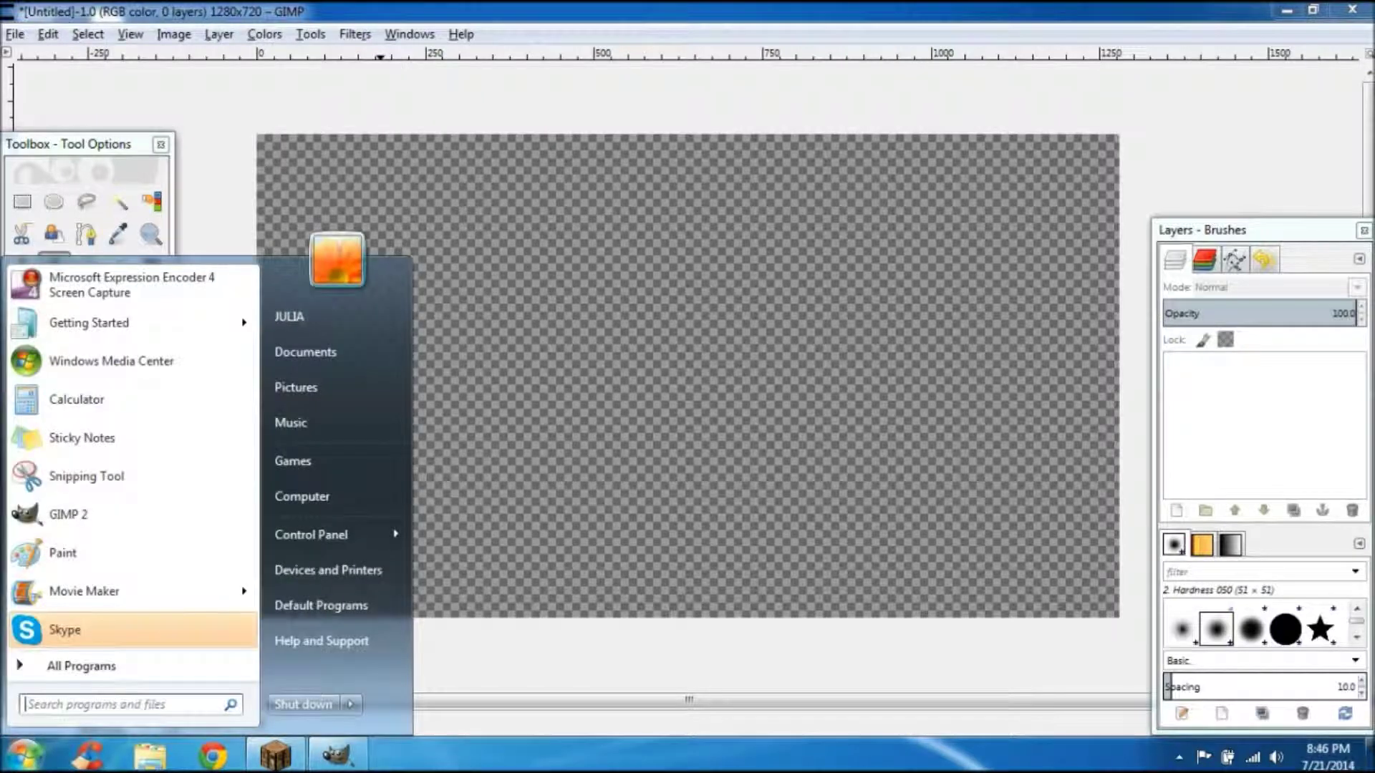
pyautogui.write('girlcatlove1524')
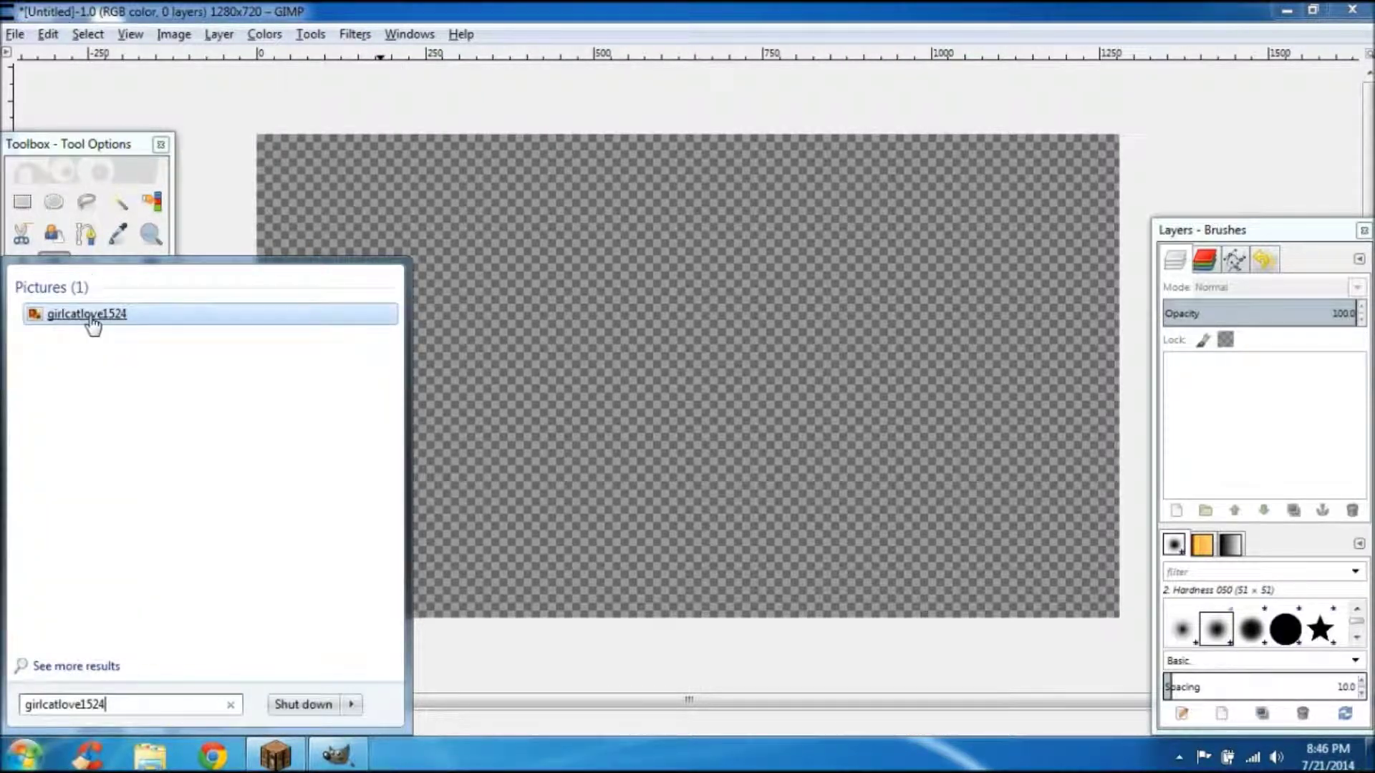
pyautogui.moveTo(204, 315); pyautogui.dragTo(553, 376)
pyautogui.moveTo(621, 450); pyautogui.dragTo(436, 440)
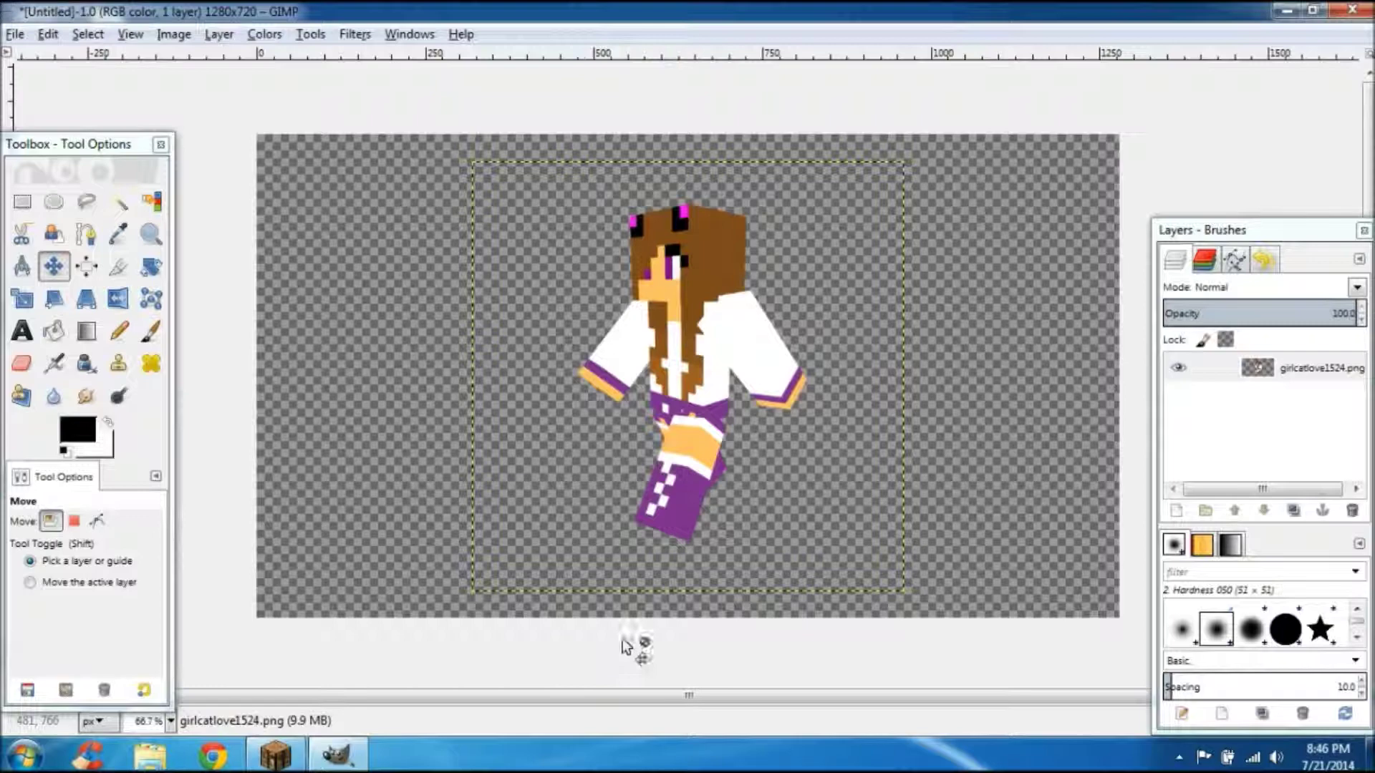
# Scale the skin render layer from 640×640 to 450×450 pixels
pyautogui.rightClick(1307, 365)
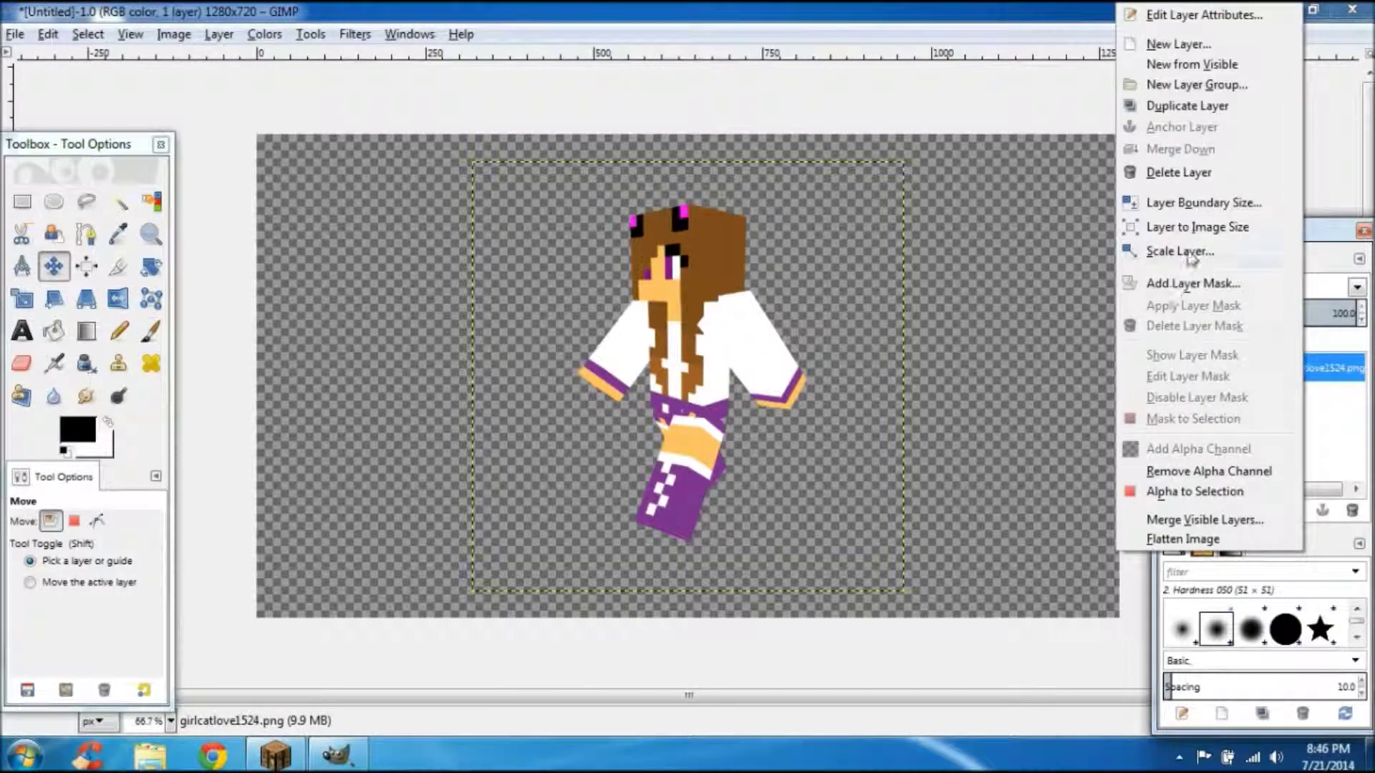
pyautogui.click(1174, 252)
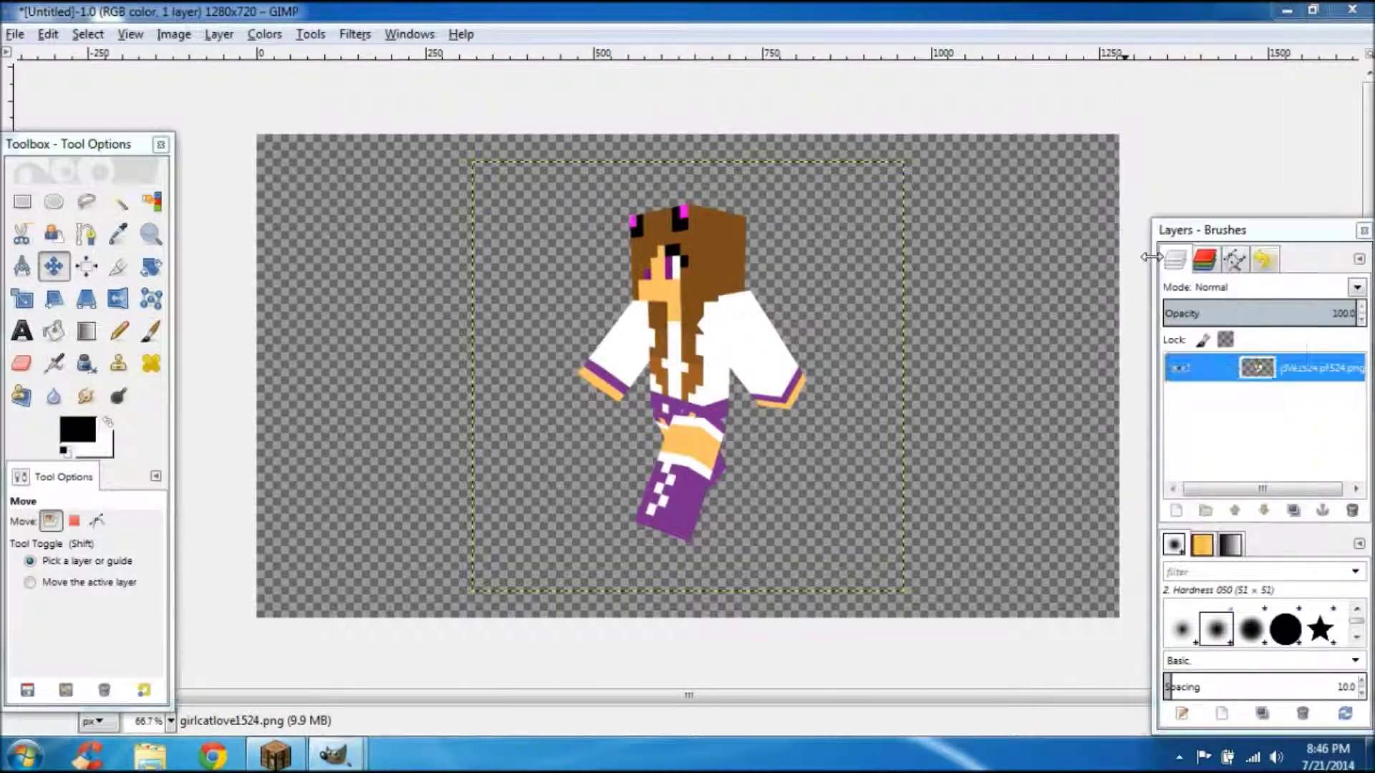
pyautogui.press('BackSpace')
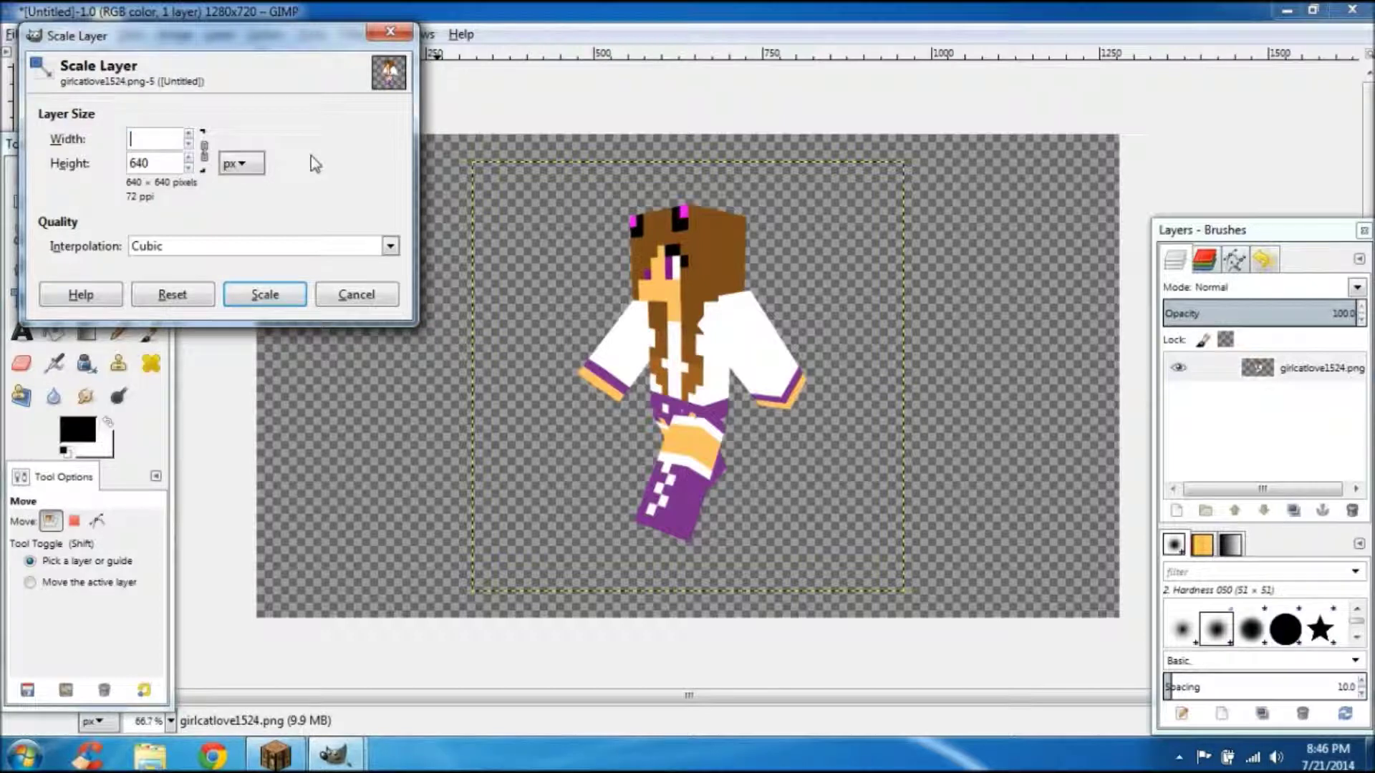
pyautogui.write('450')
pyautogui.click(153, 164)
pyautogui.click(264, 294)
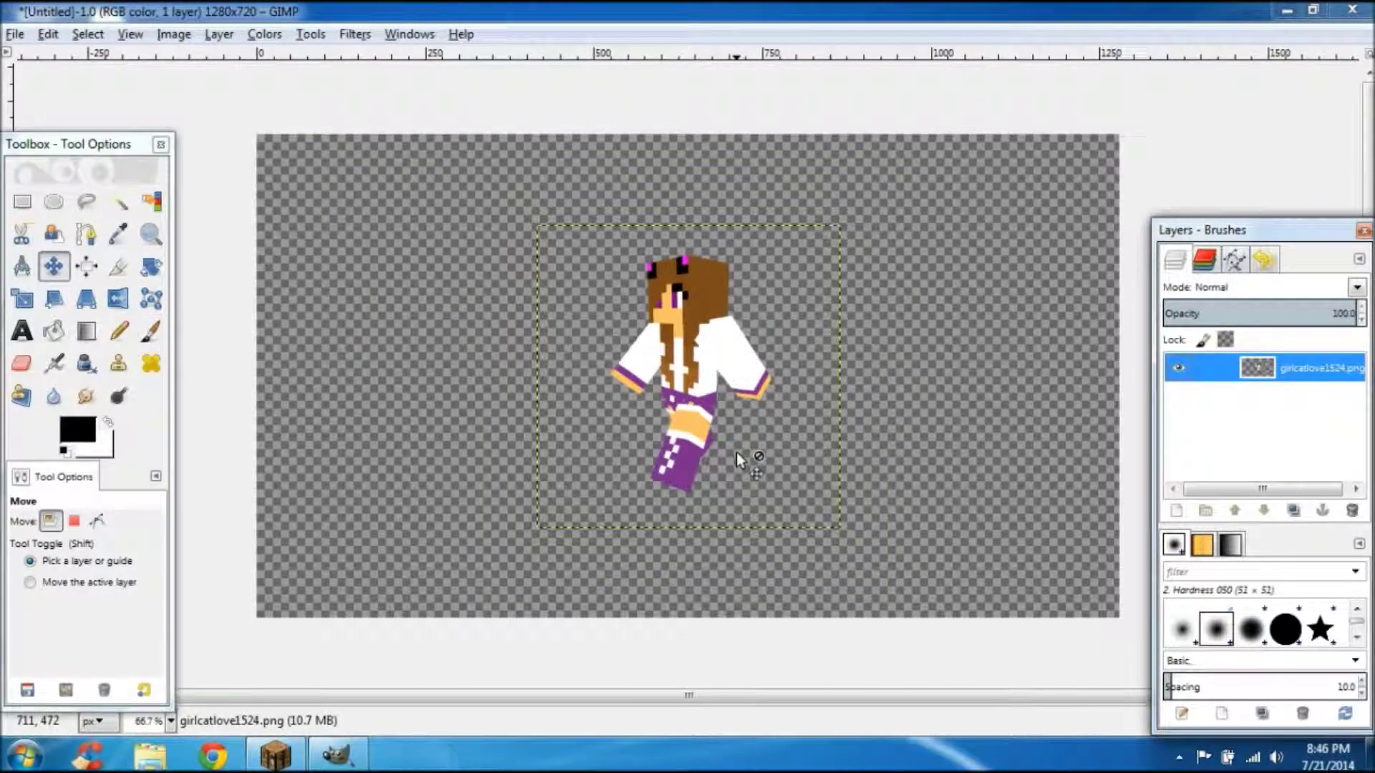
pyautogui.press('4')
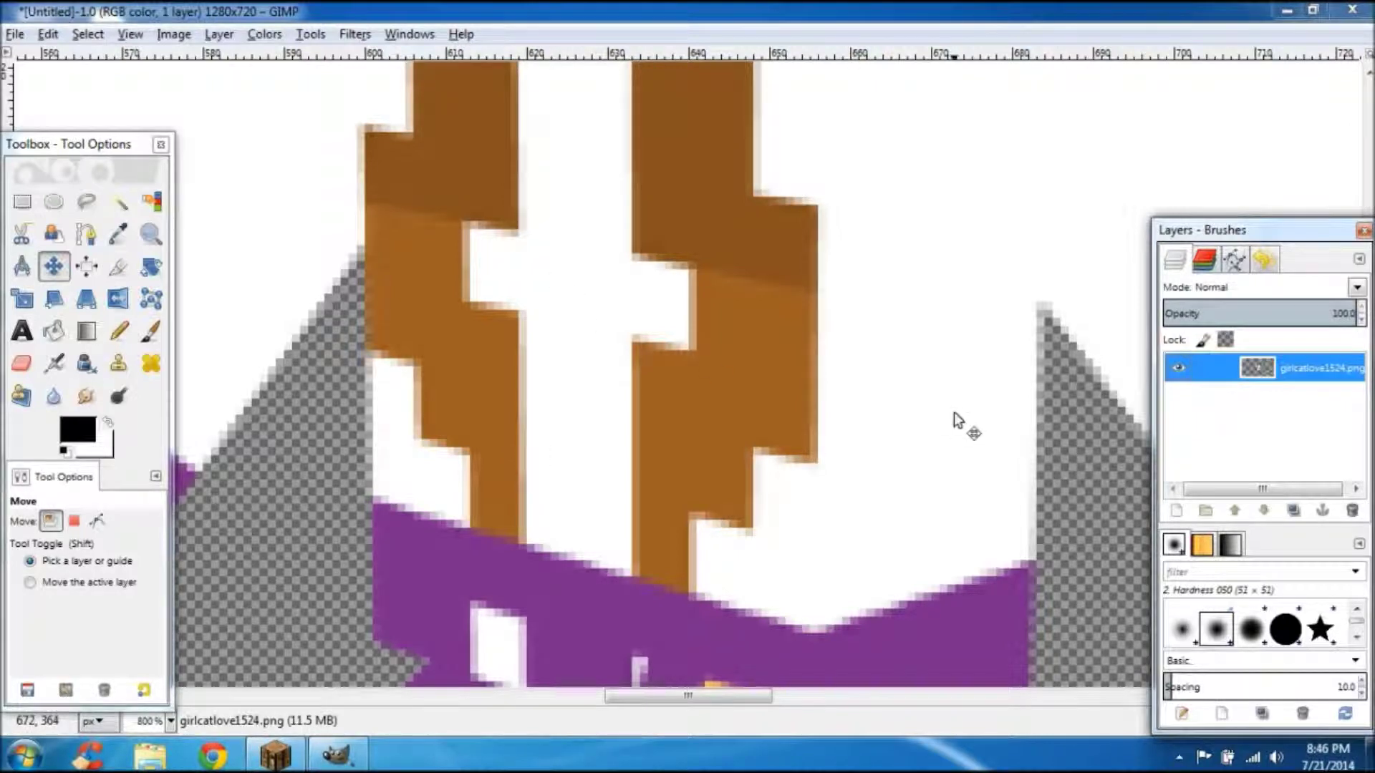
pyautogui.scroll(-5, 773, 356)
pyautogui.scroll(5, 758, 372)
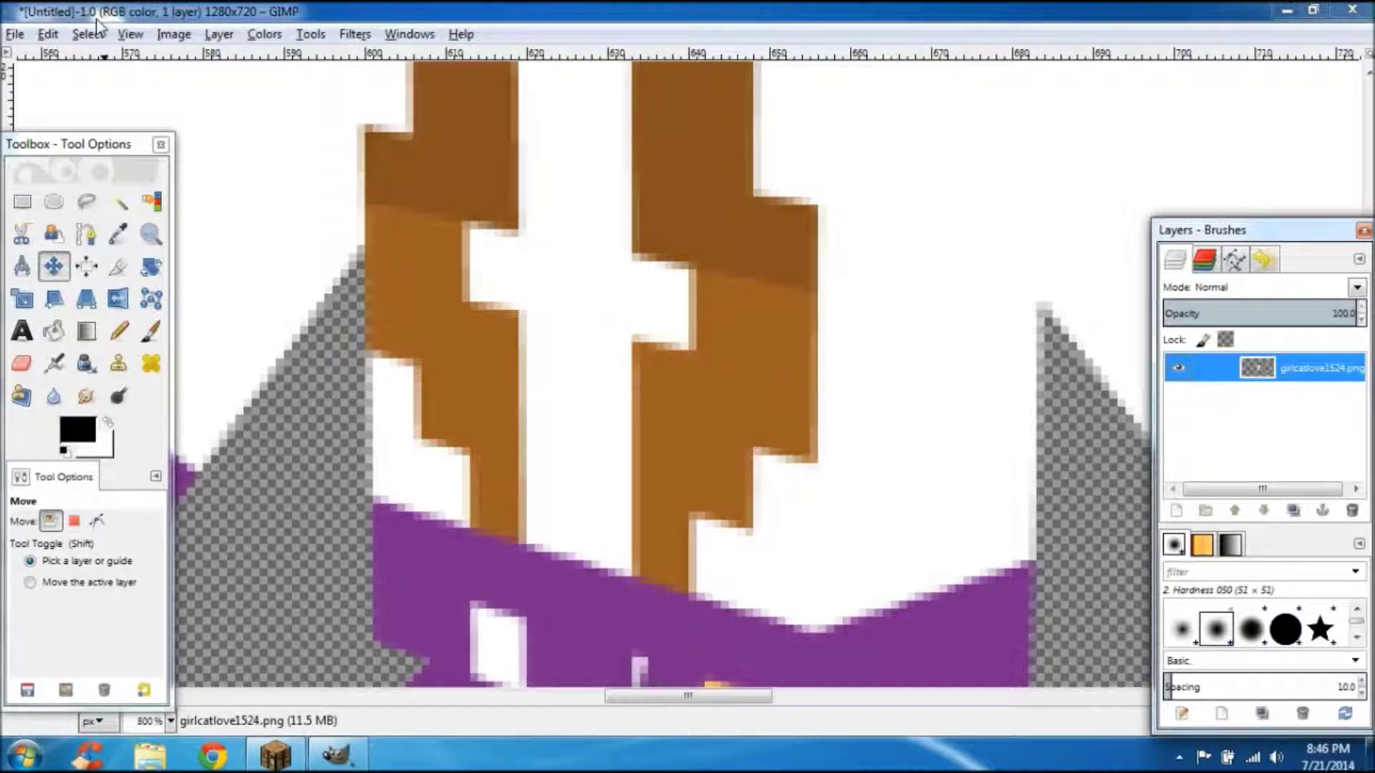
pyautogui.press('1')
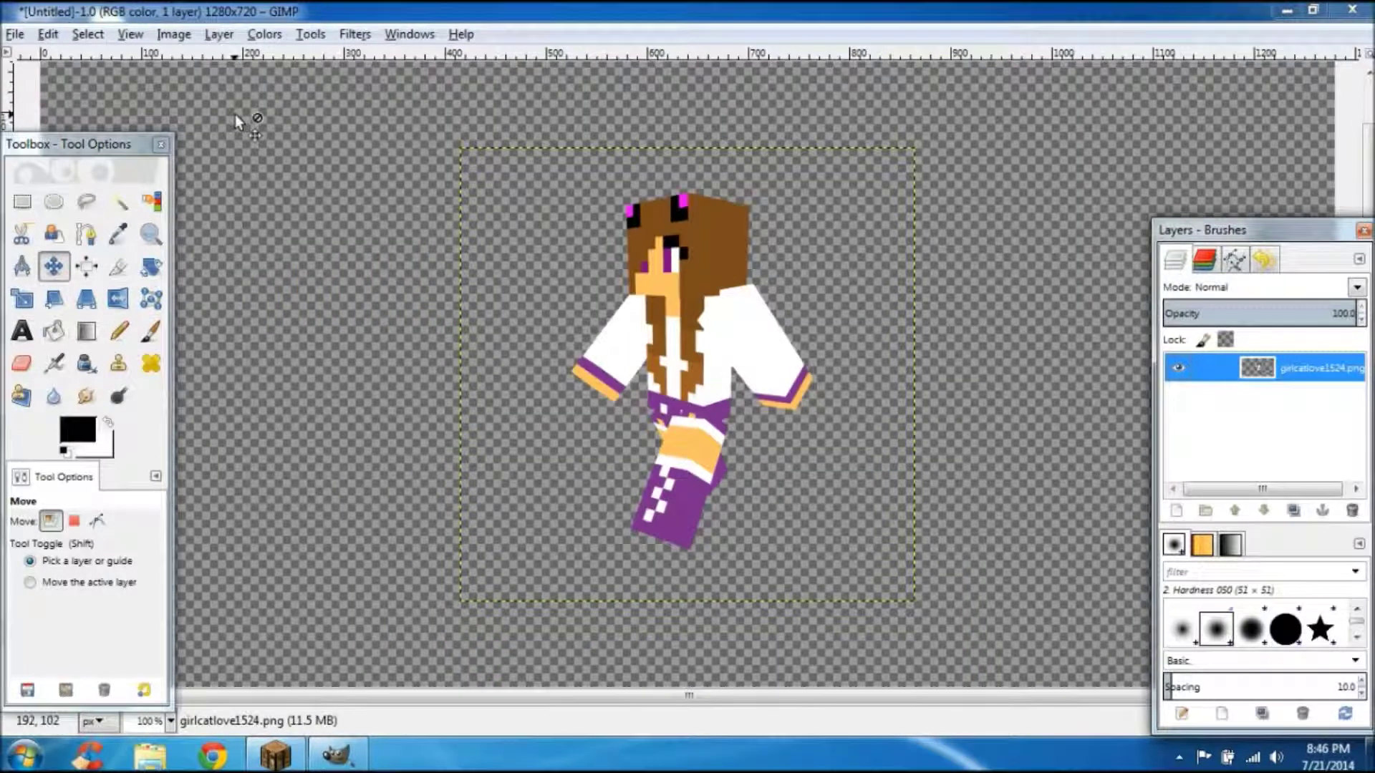
pyautogui.press('3')
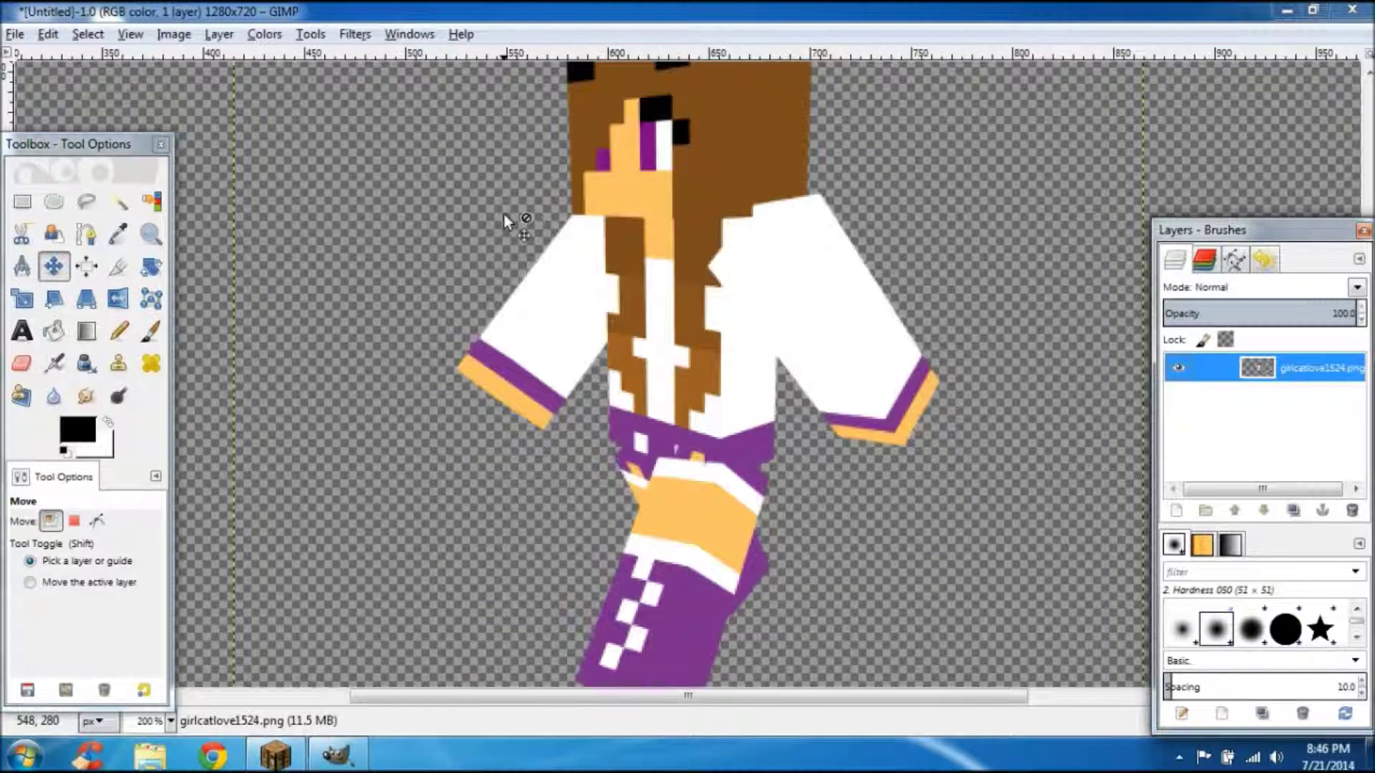
pyautogui.press('4')
pyautogui.press('1')
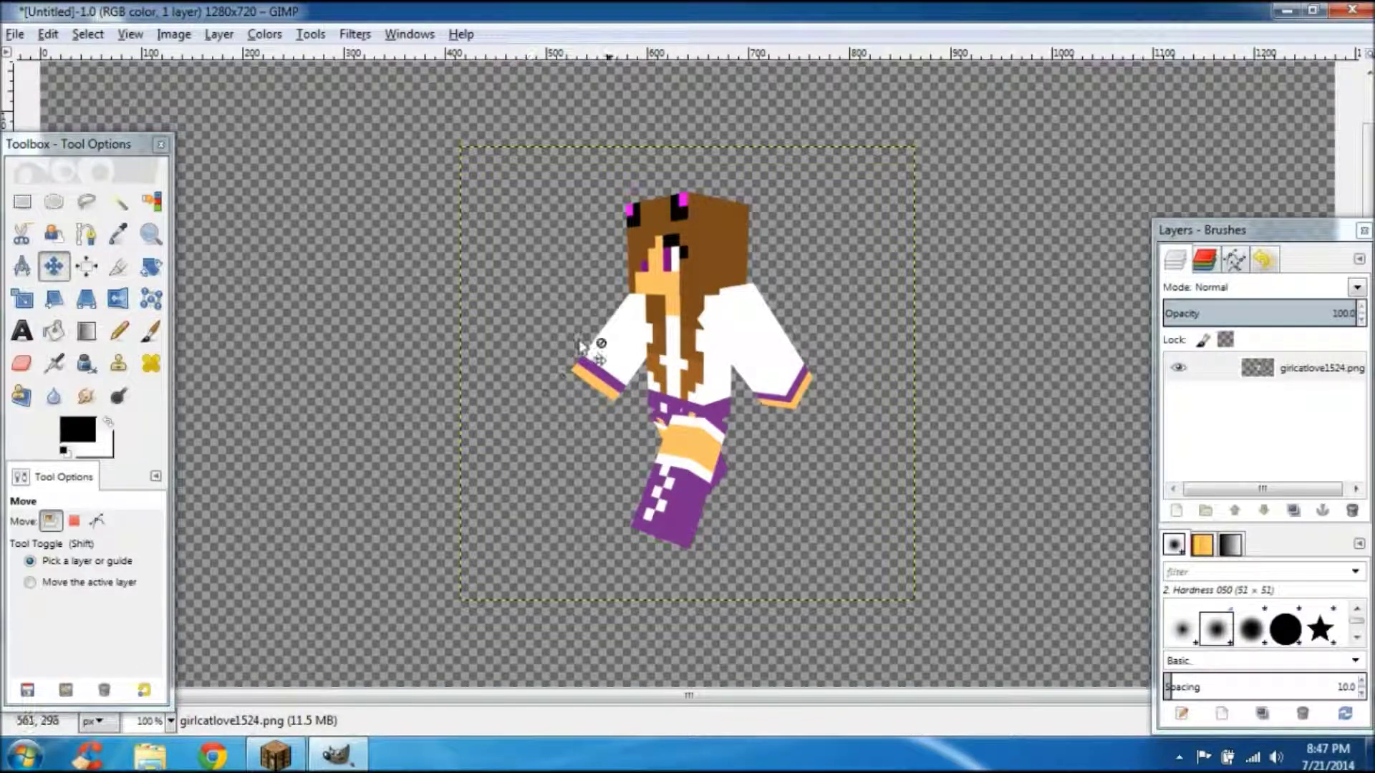
# Drag the skin render layer over to the right side of the canvas
pyautogui.moveTo(556, 395)
pyautogui.mouseDown()
pyautogui.moveTo(1078, 460)
pyautogui.moveTo(1051, 396)
pyautogui.mouseUp()
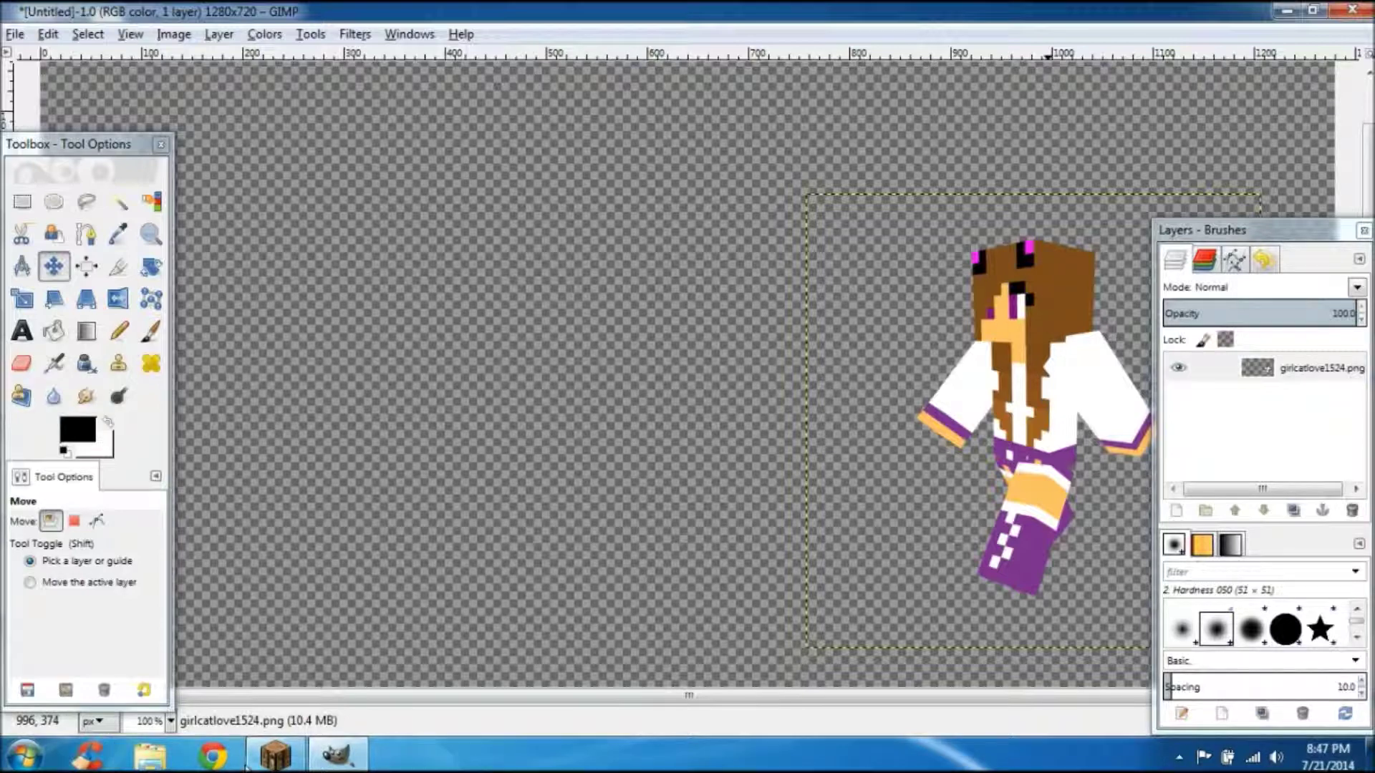
pyautogui.moveTo(258, 765)
# Search for 'minecraft' and drop the minecraft.png logo onto the canvas as a layer
pyautogui.click(23, 756)
pyautogui.write('min')
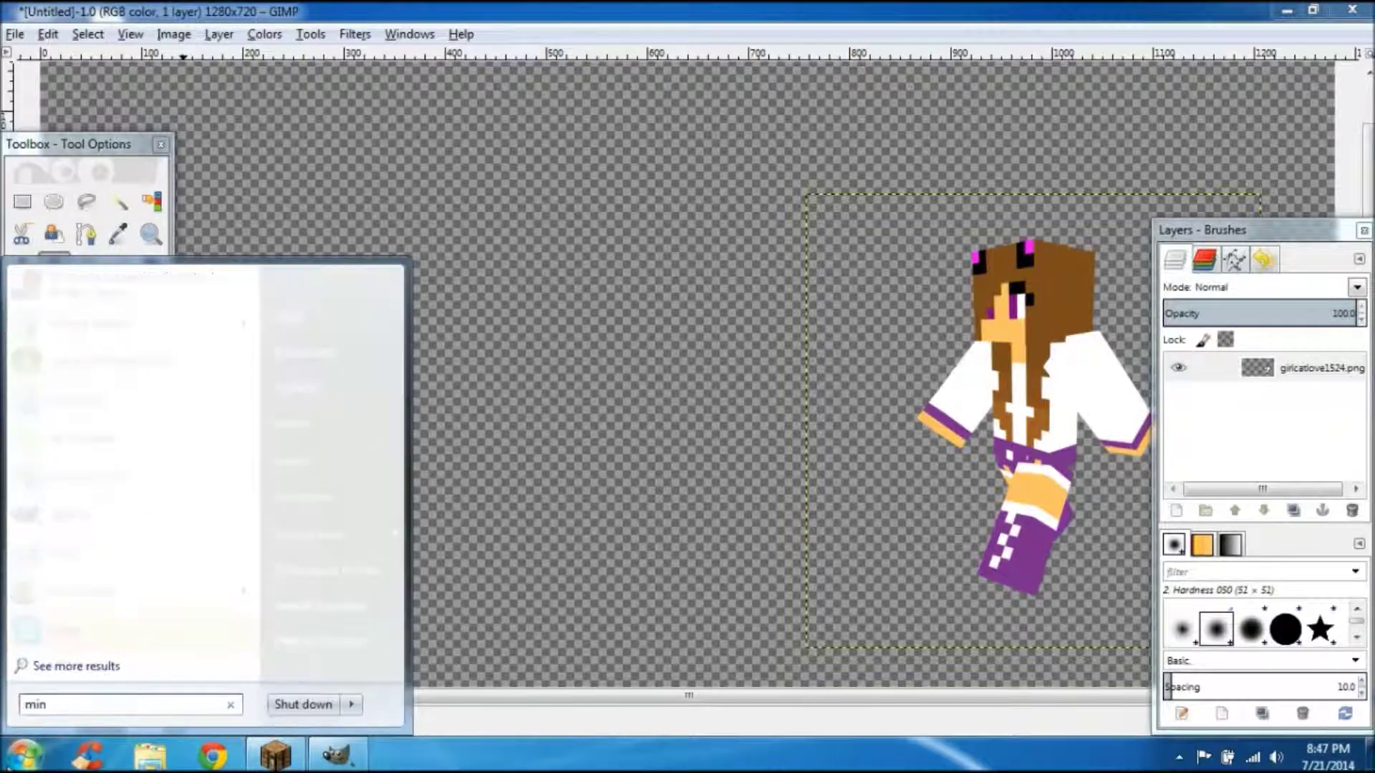
pyautogui.write('ecraft')
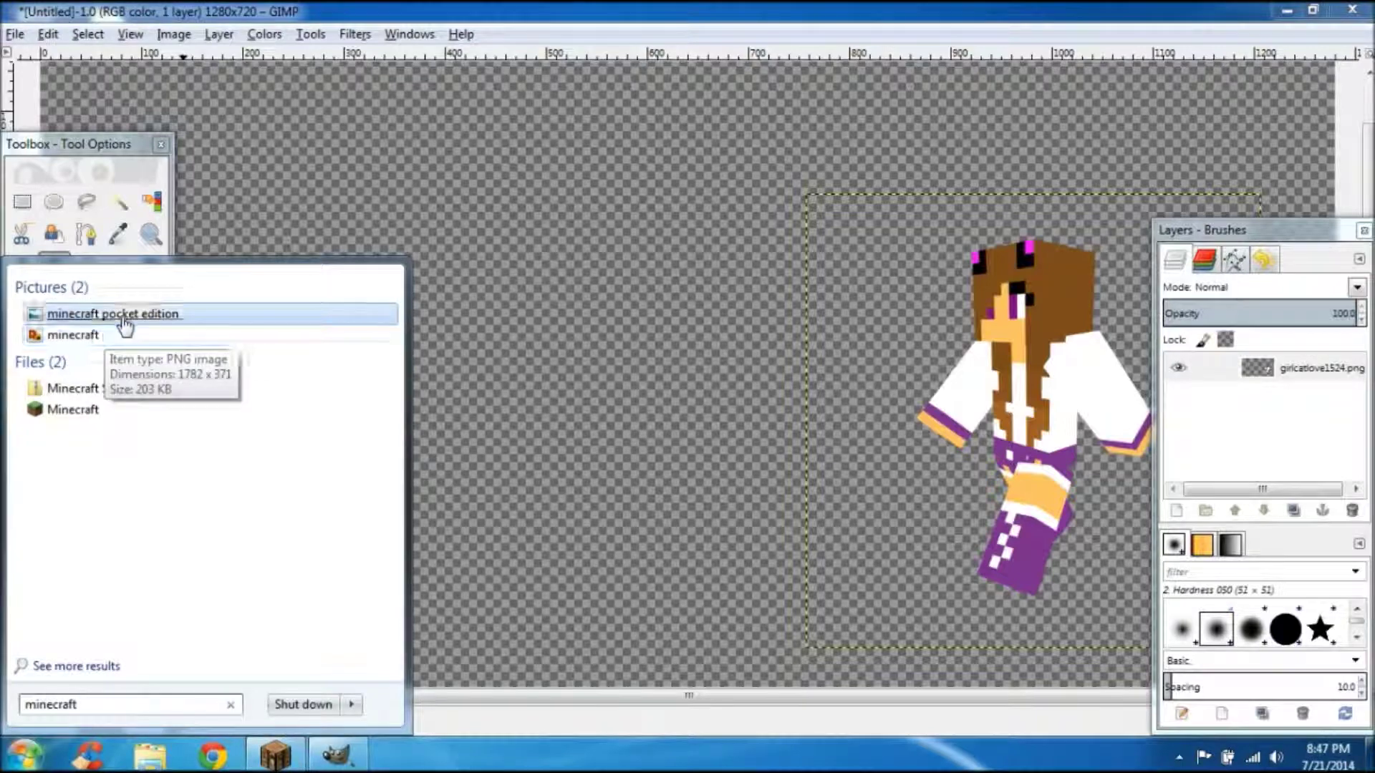
pyautogui.moveTo(131, 342); pyautogui.dragTo(522, 244)
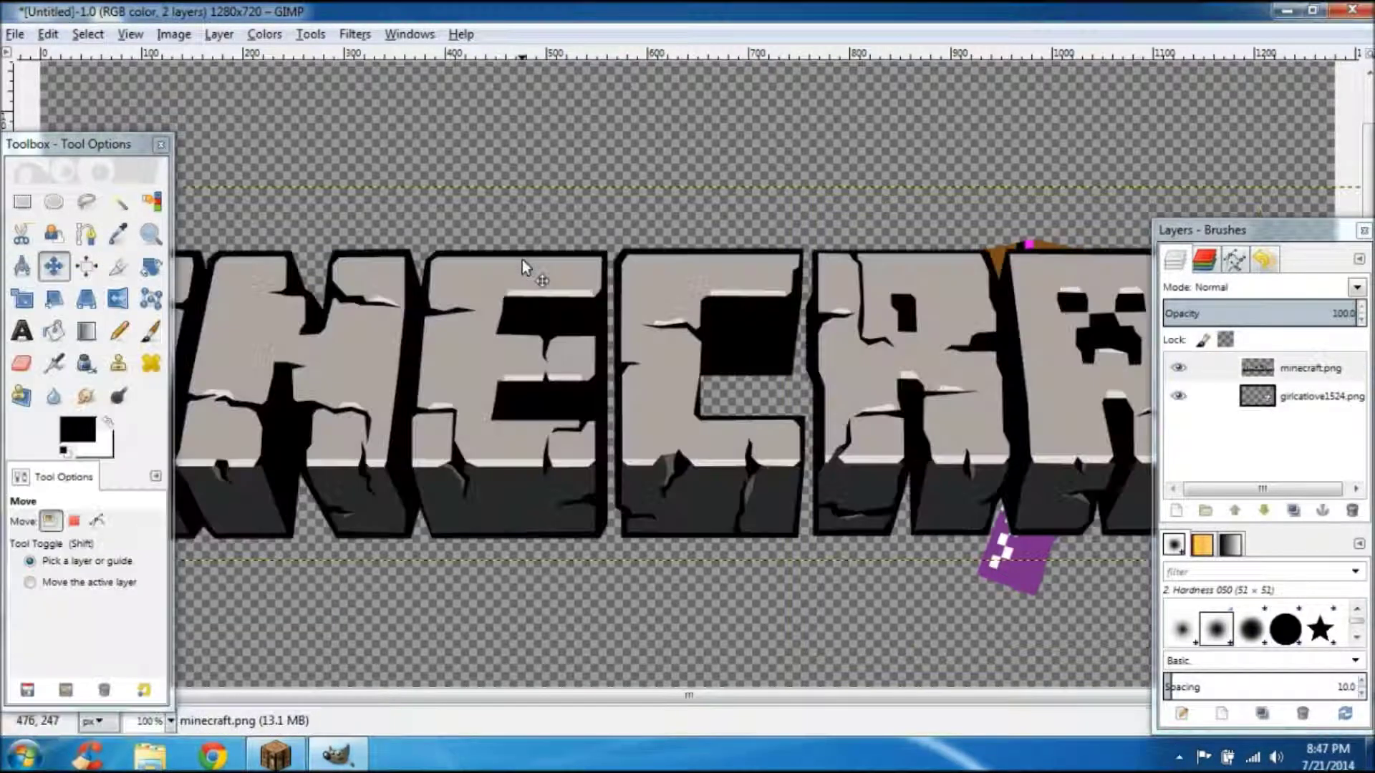
# Scale the minecraft.png layer to 1280 px wide and move it to the canvas top
pyautogui.rightClick(1293, 371)
pyautogui.click(1165, 251)
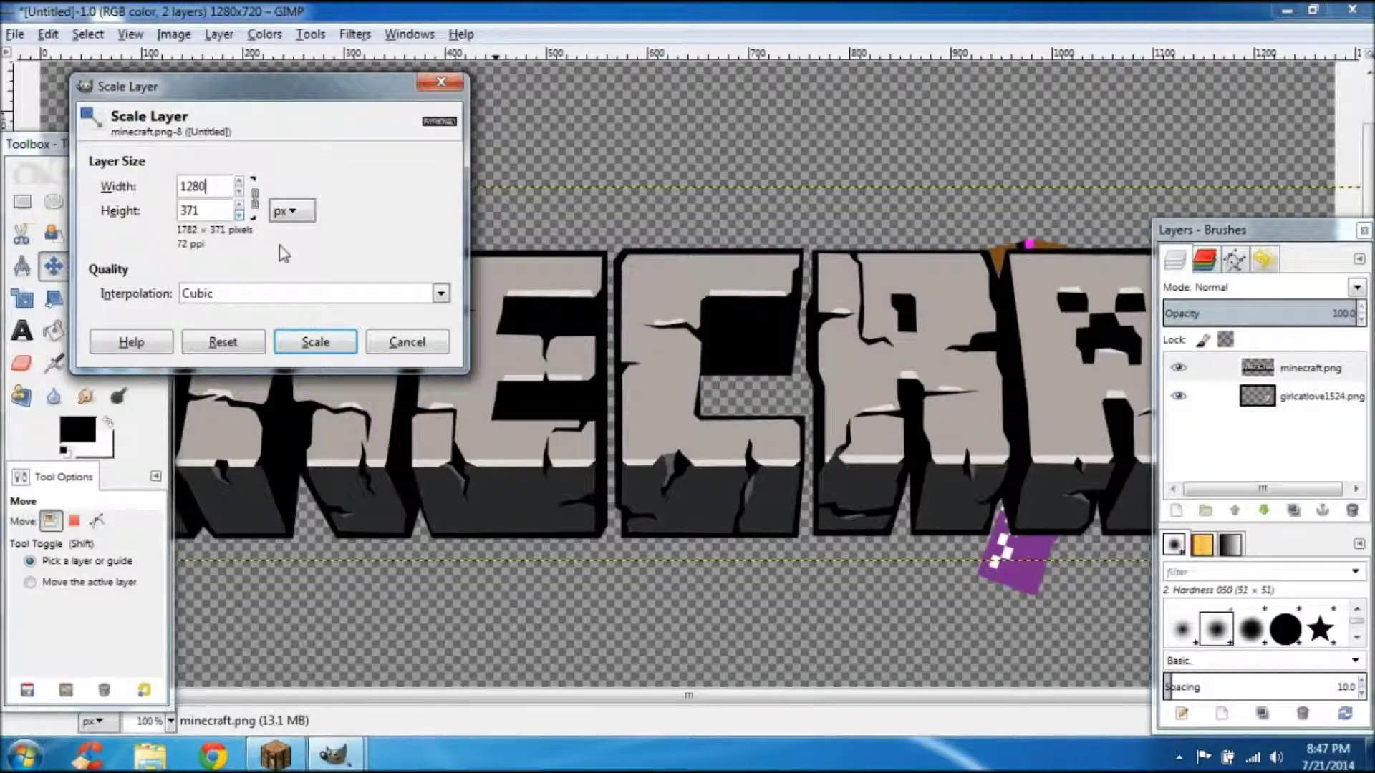
pyautogui.click(315, 341)
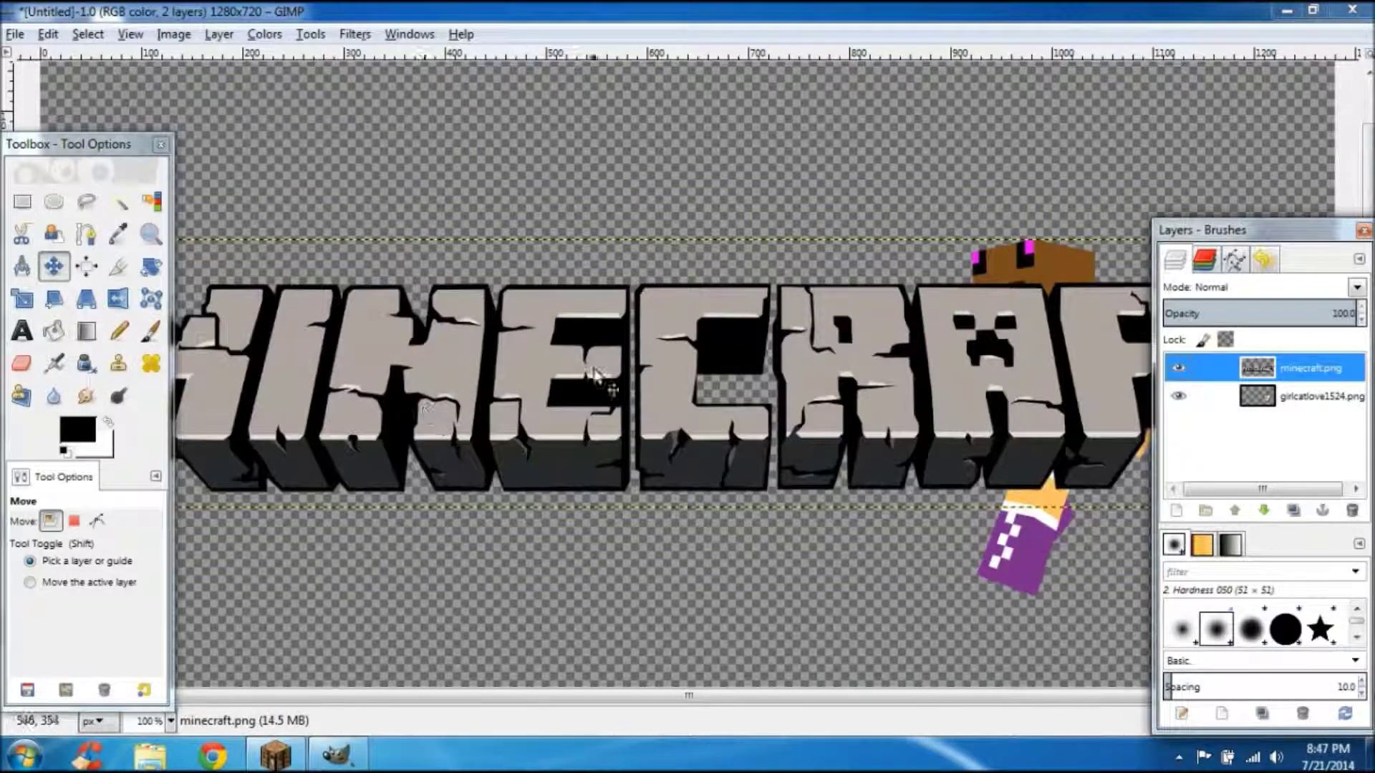
pyautogui.moveTo(689, 322); pyautogui.dragTo(673, 183)
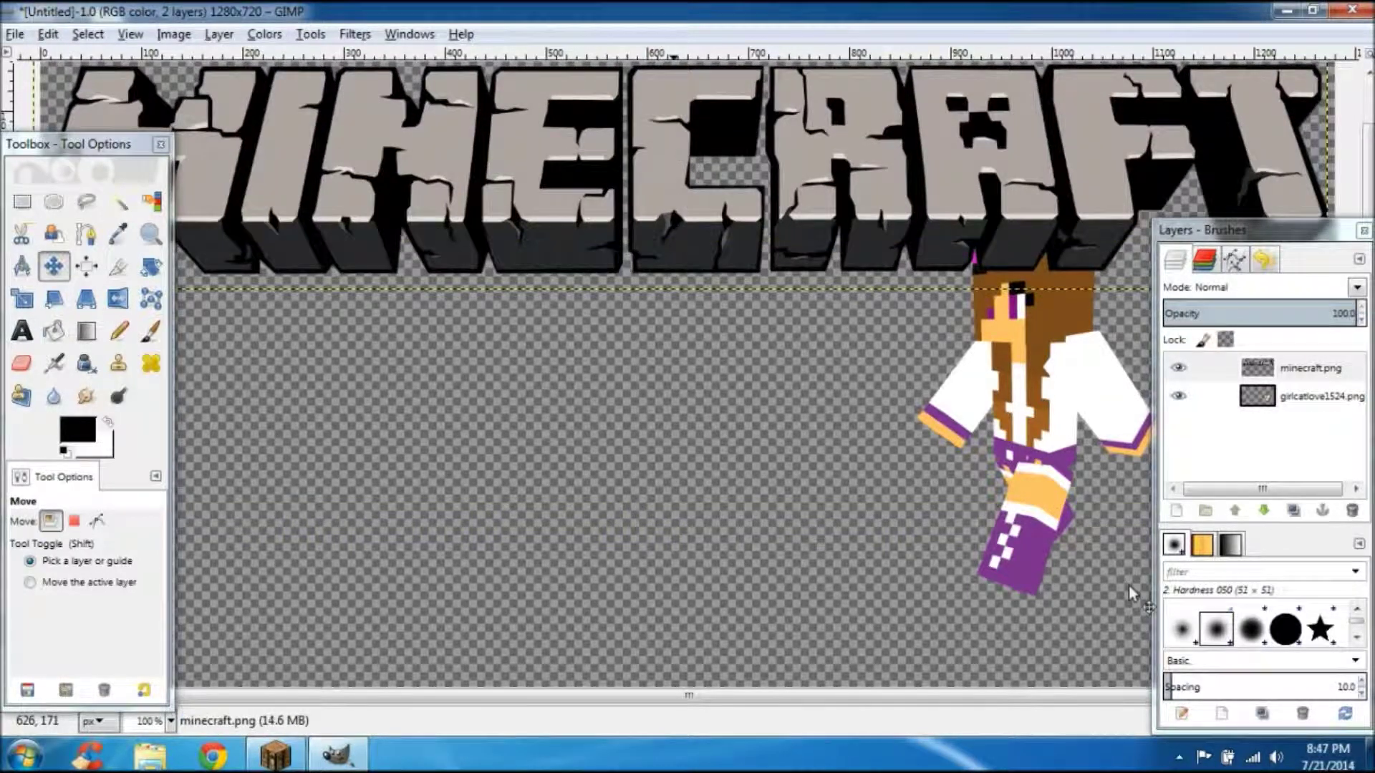
# Move the girlcatlove1524.png skin render to the canvas centre, below the MINECRAFT logo
pyautogui.click(1322, 400)
pyautogui.moveTo(1058, 419); pyautogui.dragTo(686, 473)
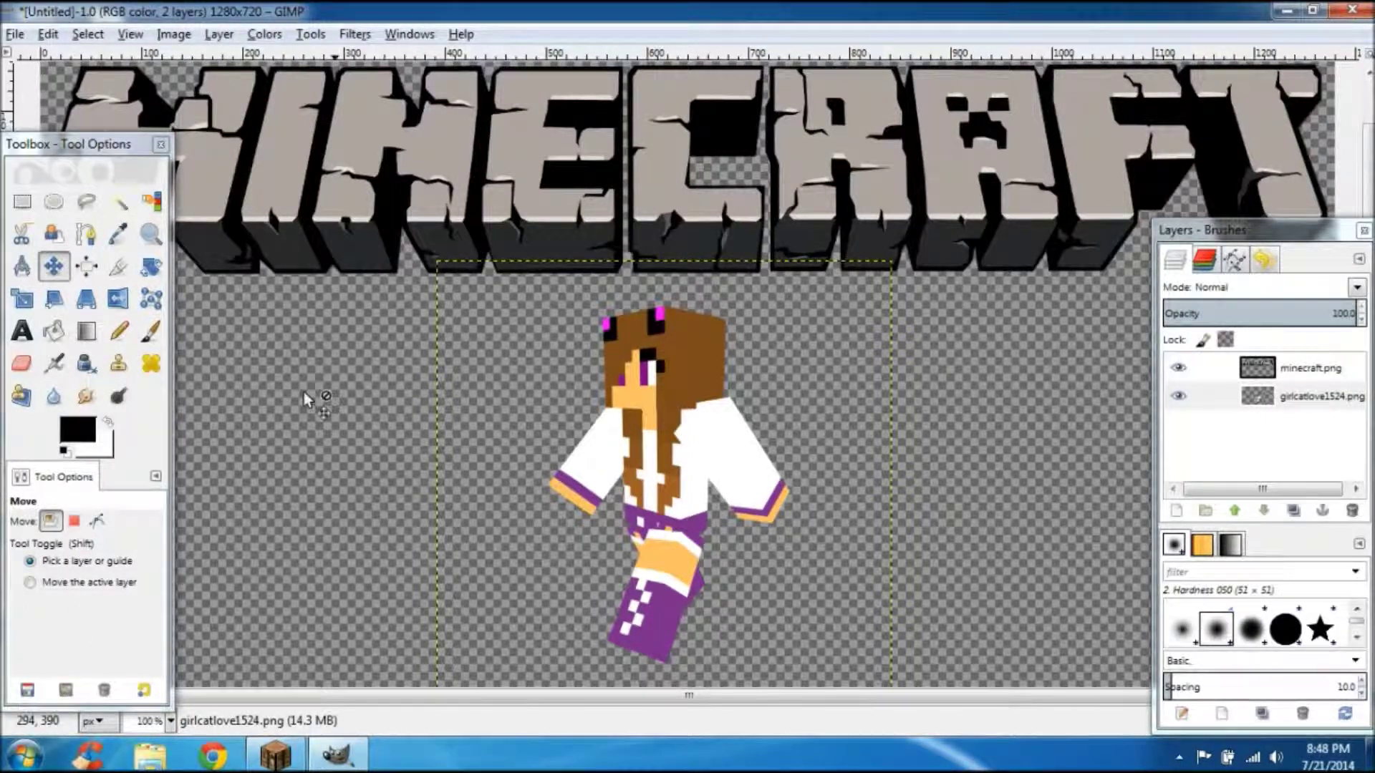
# Set the Text tool to size 70, Sans Bold Italic font, and blue 0000bb colour
pyautogui.click(22, 331)
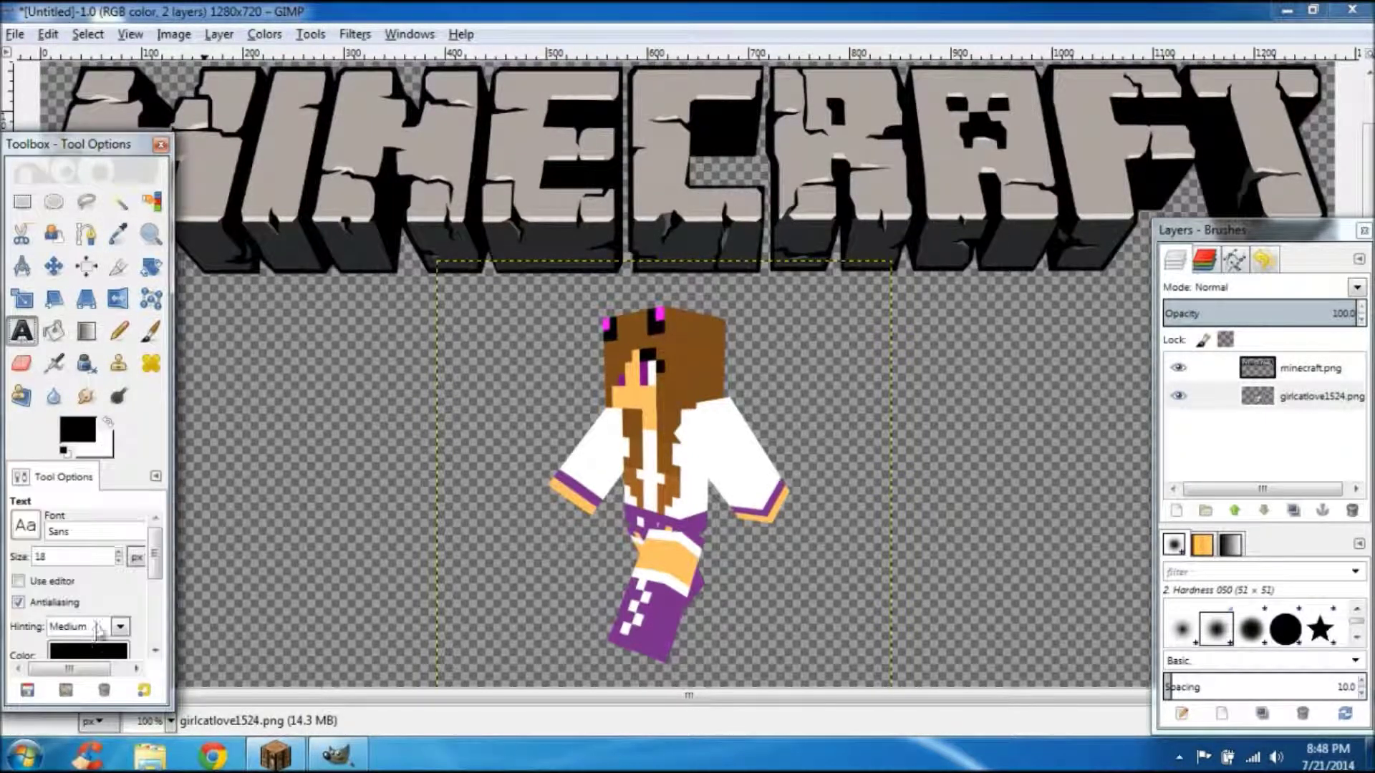
pyautogui.click(119, 557)
pyautogui.click(31, 536)
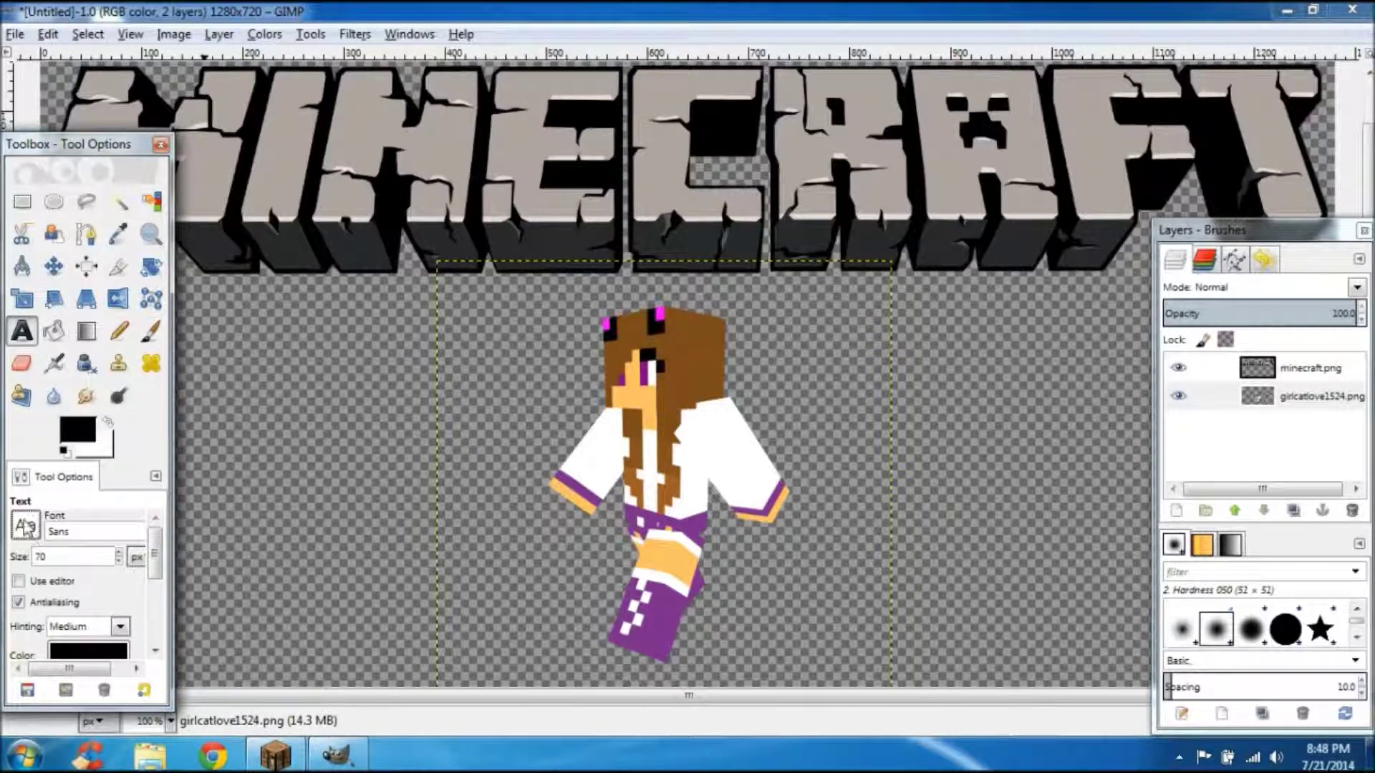
pyautogui.moveTo(155, 550)
pyautogui.mouseDown()
pyautogui.moveTo(158, 641)
pyautogui.moveTo(157, 552)
pyautogui.mouseUp()
pyautogui.click(31, 535)
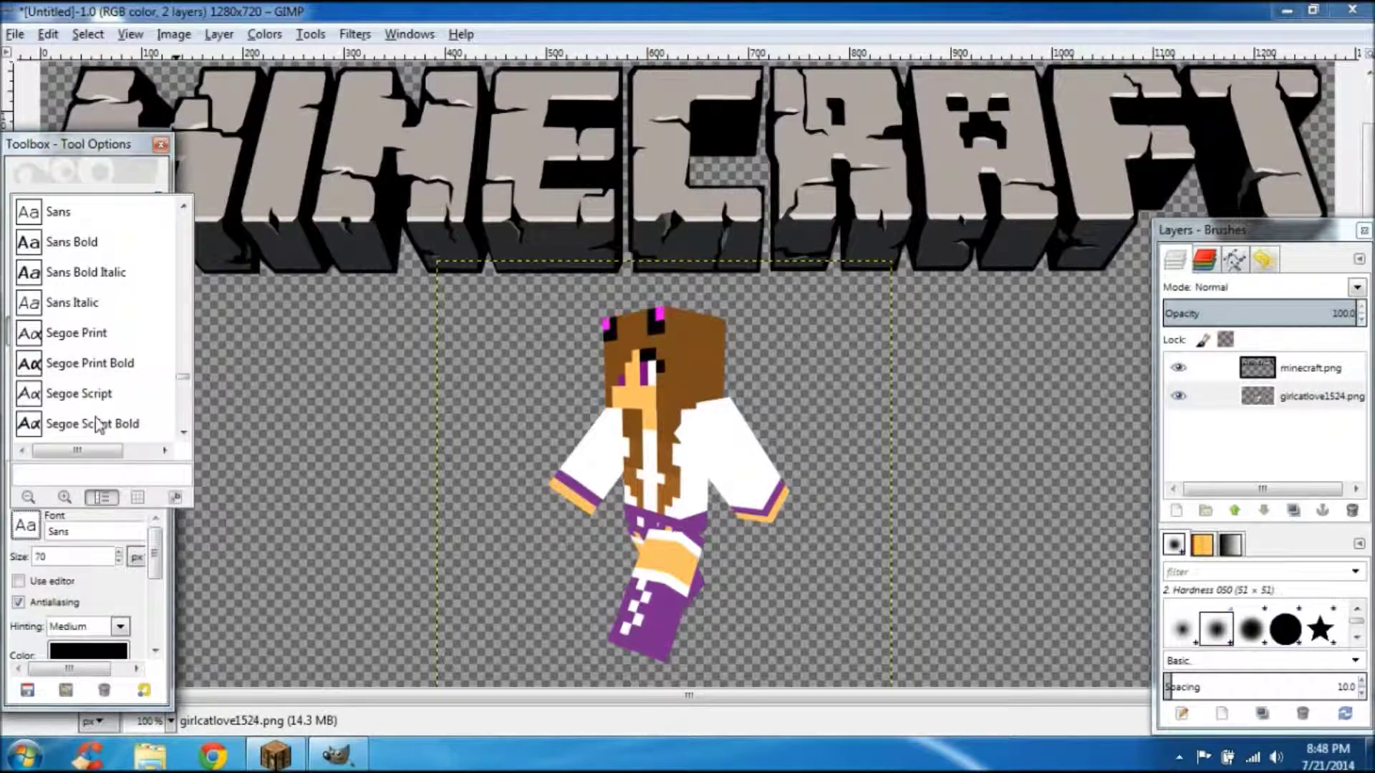
pyautogui.click(98, 273)
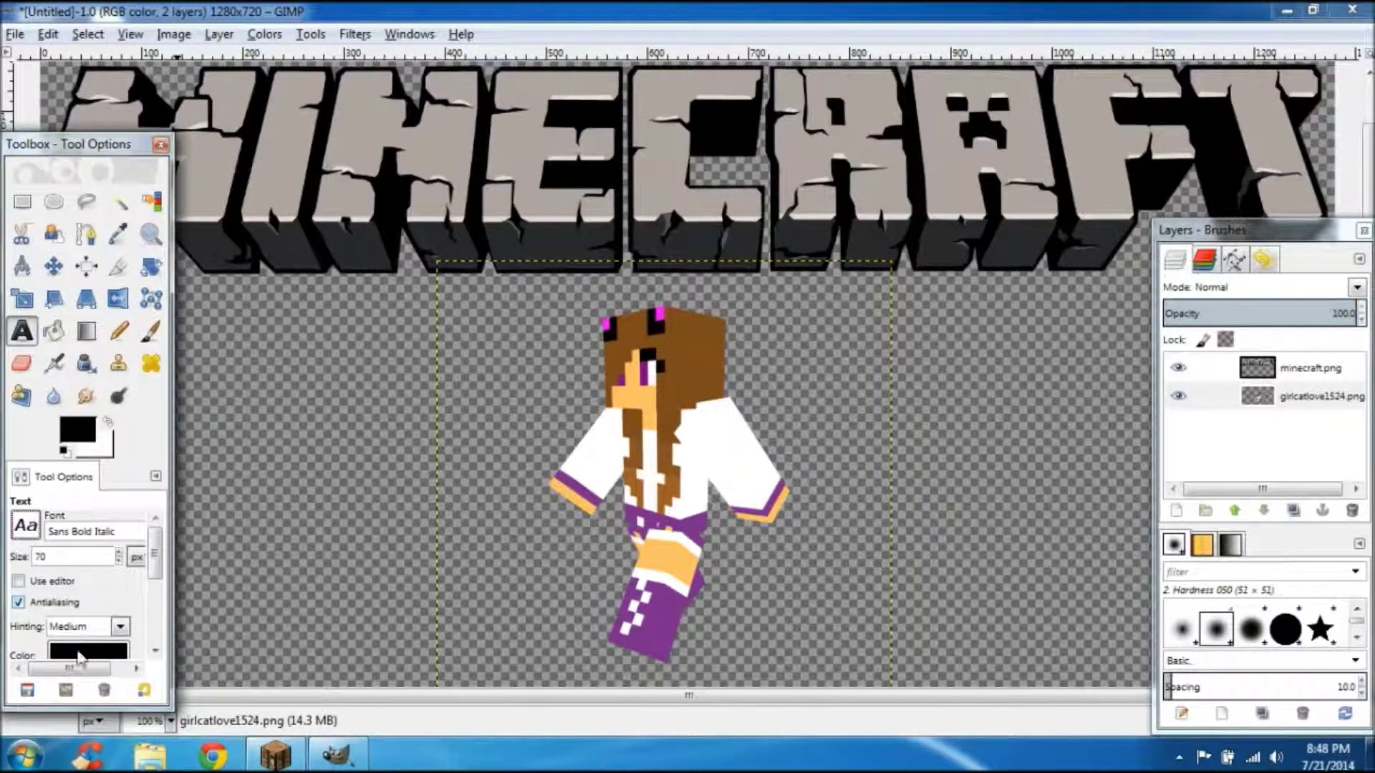
pyautogui.click(87, 652)
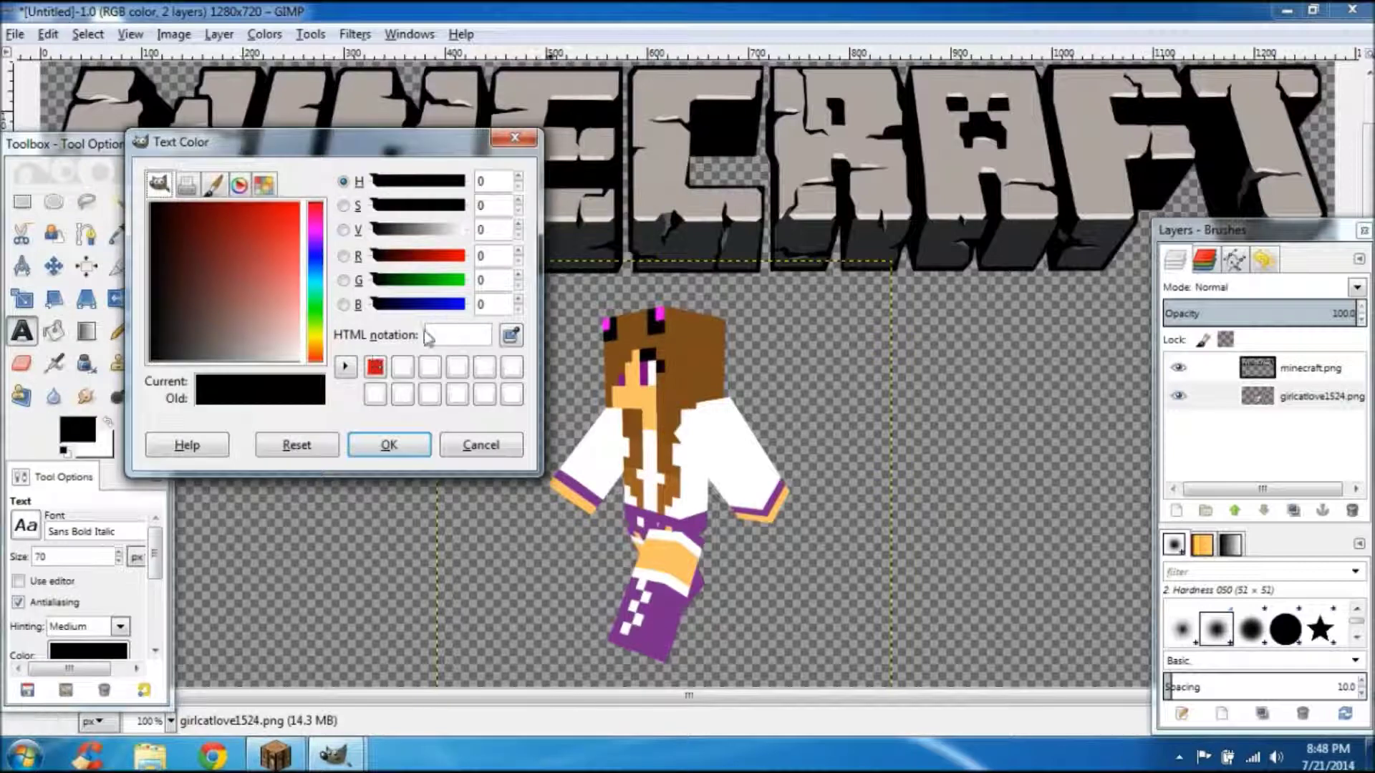
pyautogui.moveTo(380, 313); pyautogui.dragTo(439, 305)
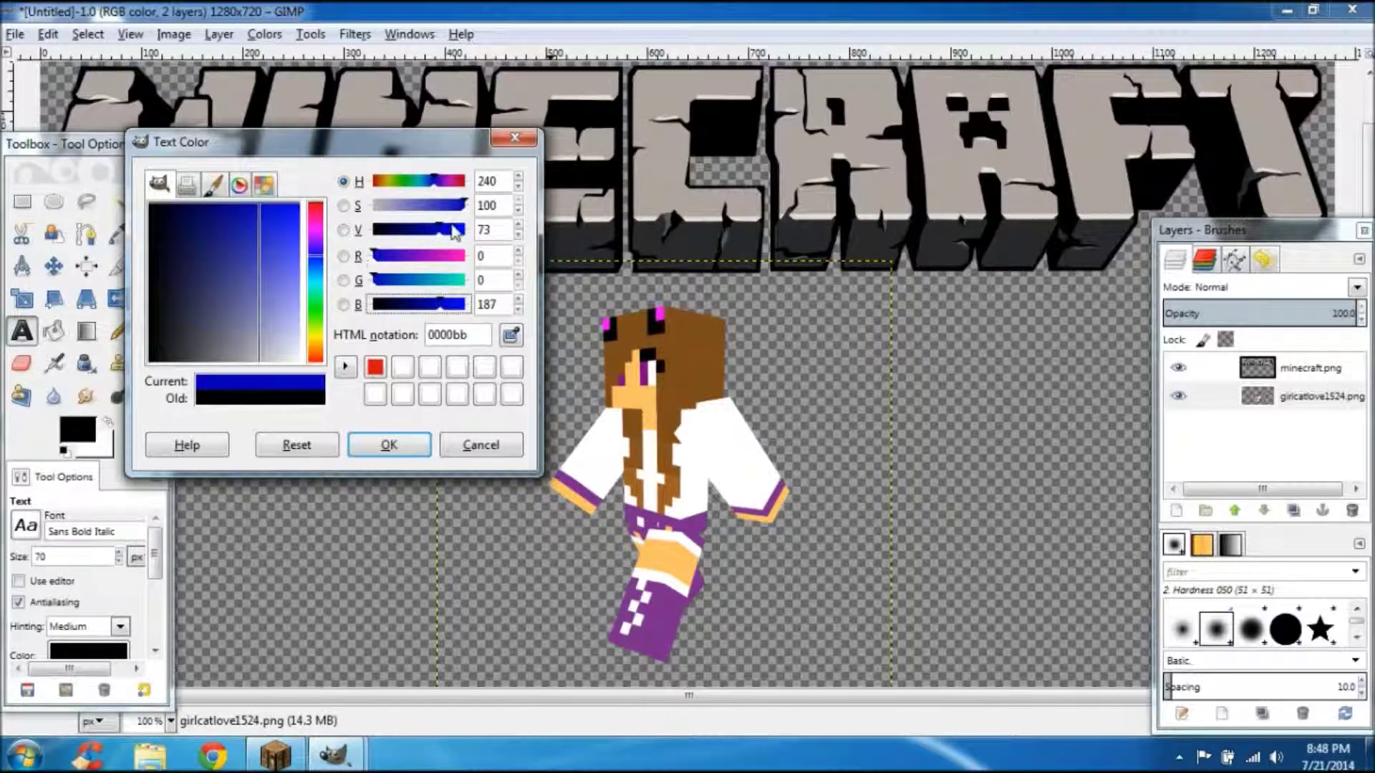